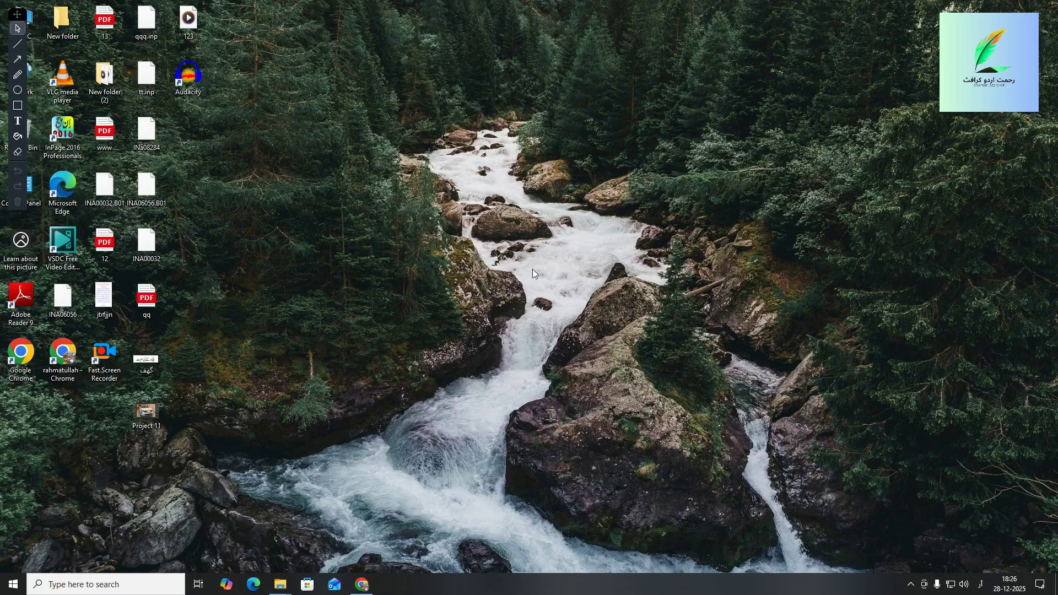
# Step: Launch Google Chrome with the first user profile and maximize its window
pyautogui.doubleClick(22, 358)
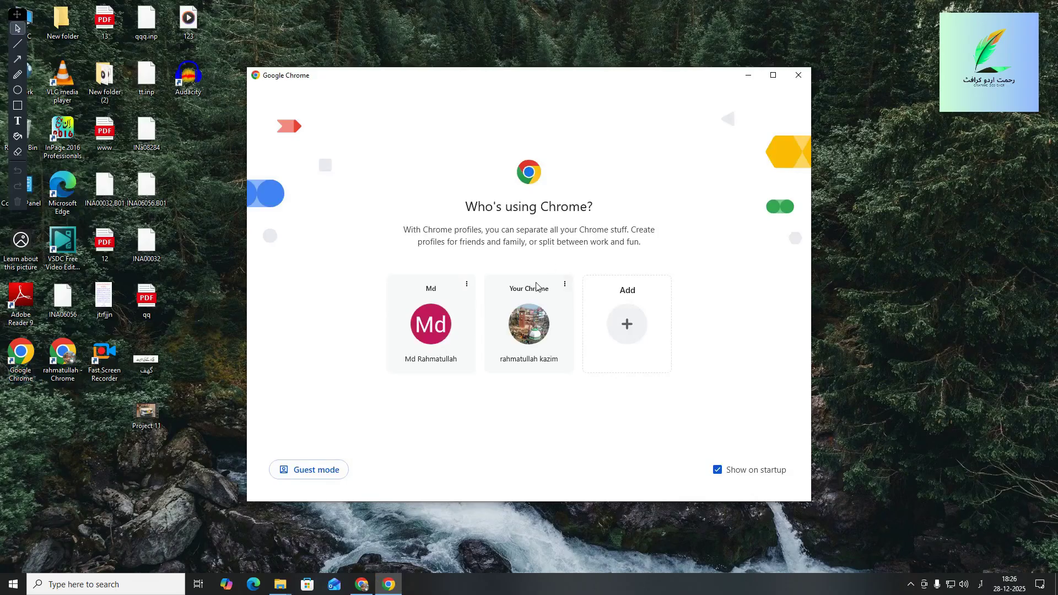
pyautogui.click(433, 323)
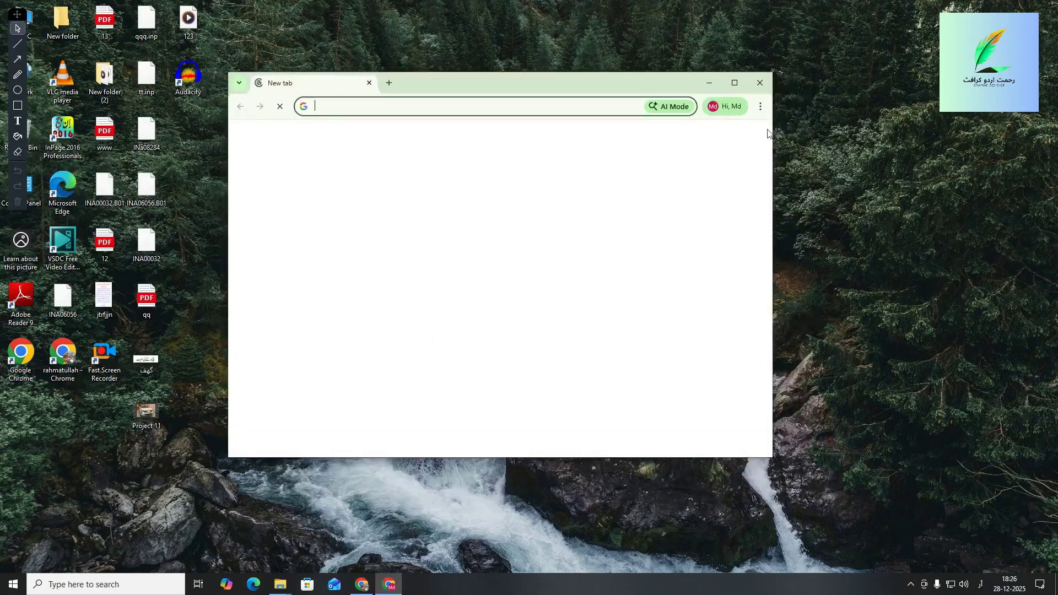
pyautogui.click(735, 83)
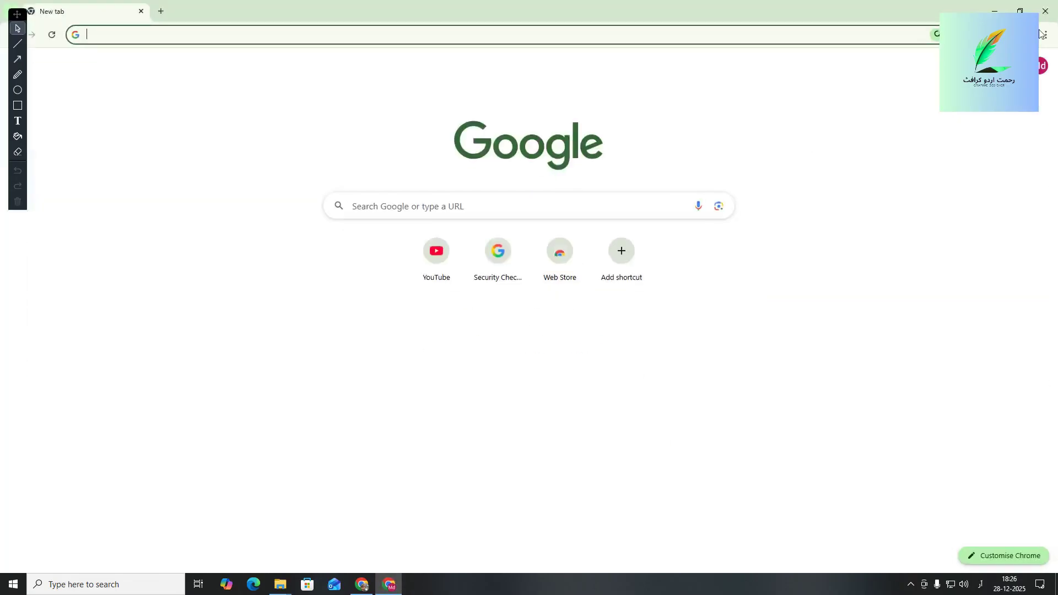
# Step: Go to Google Docs from the Google apps and open the most recent untitled document, containing the Hindi quotes
pyautogui.click(1019, 66)
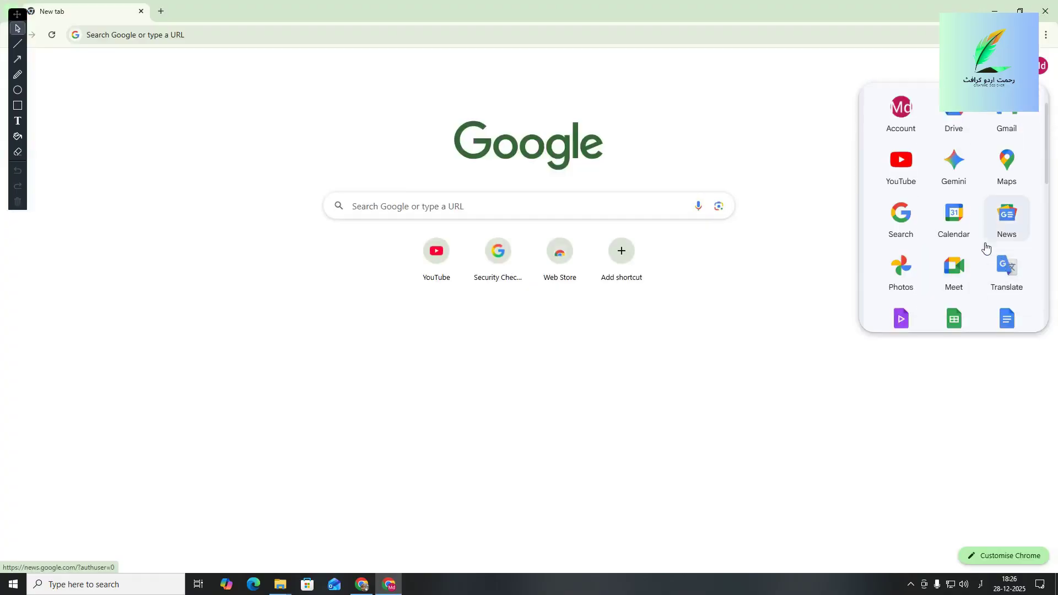
pyautogui.scroll(-3, 986, 248)
pyautogui.click(1027, 175)
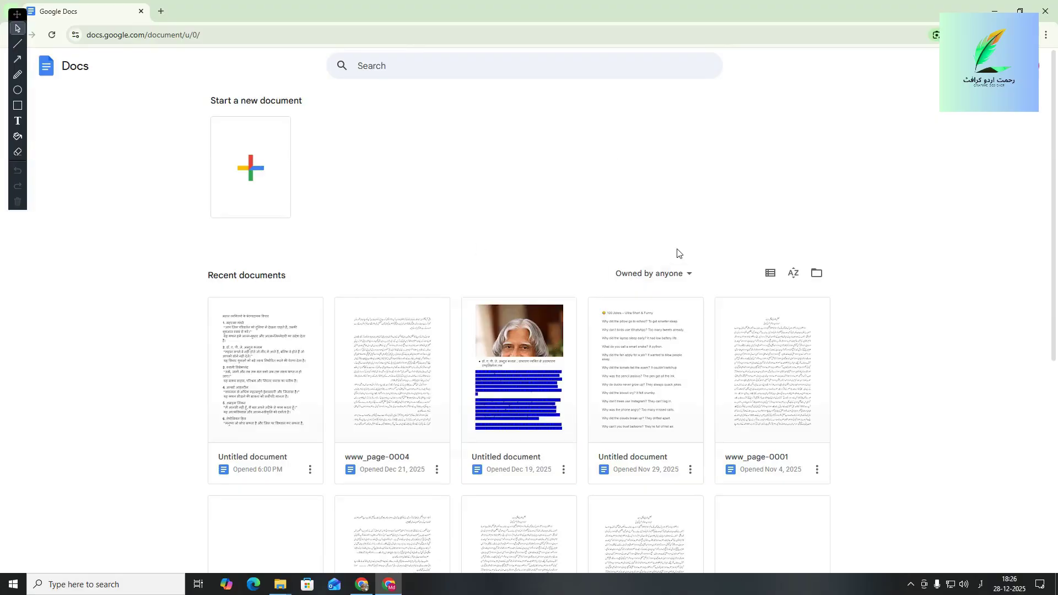
pyautogui.click(268, 398)
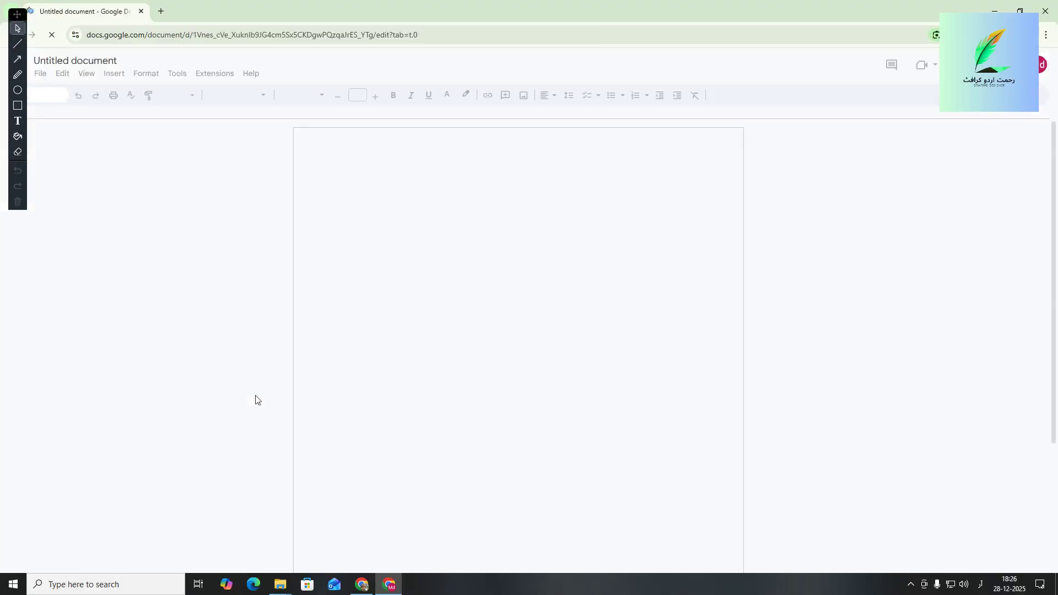
# Step: Look through the document's Hindi quotes, biographies and portrait images as far as the Abraham Lincoln article, and close the browser window
pyautogui.scroll(-20, 554, 300)
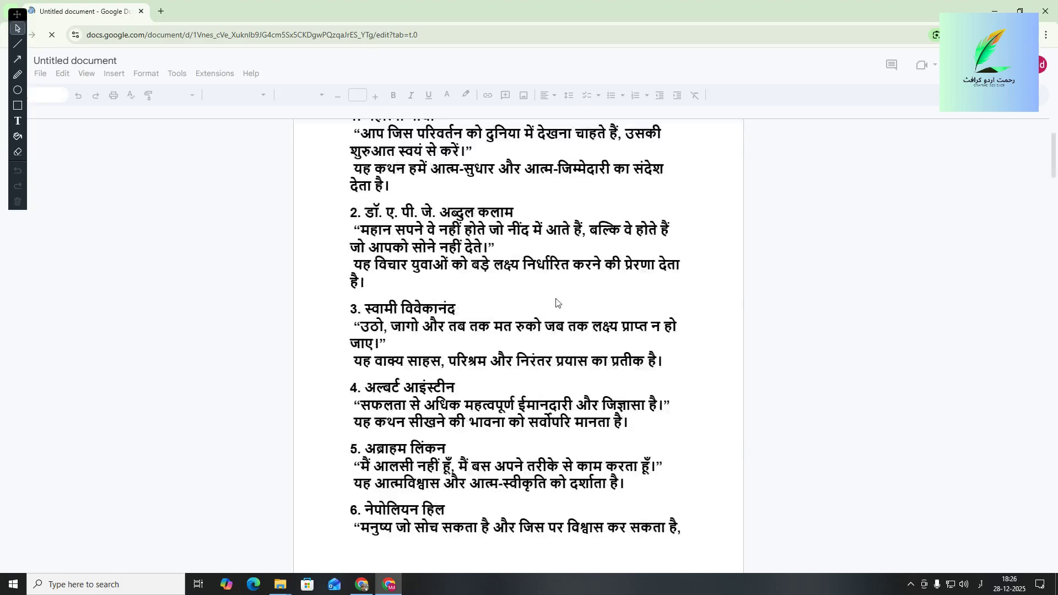
pyautogui.scroll(-15, 556, 301)
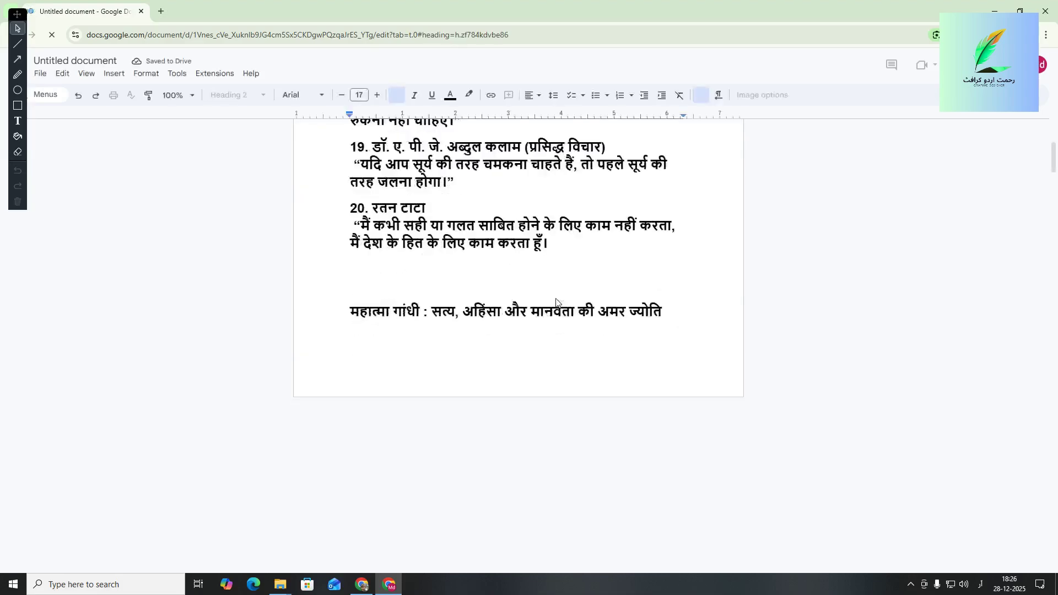
pyautogui.scroll(-12, 555, 301)
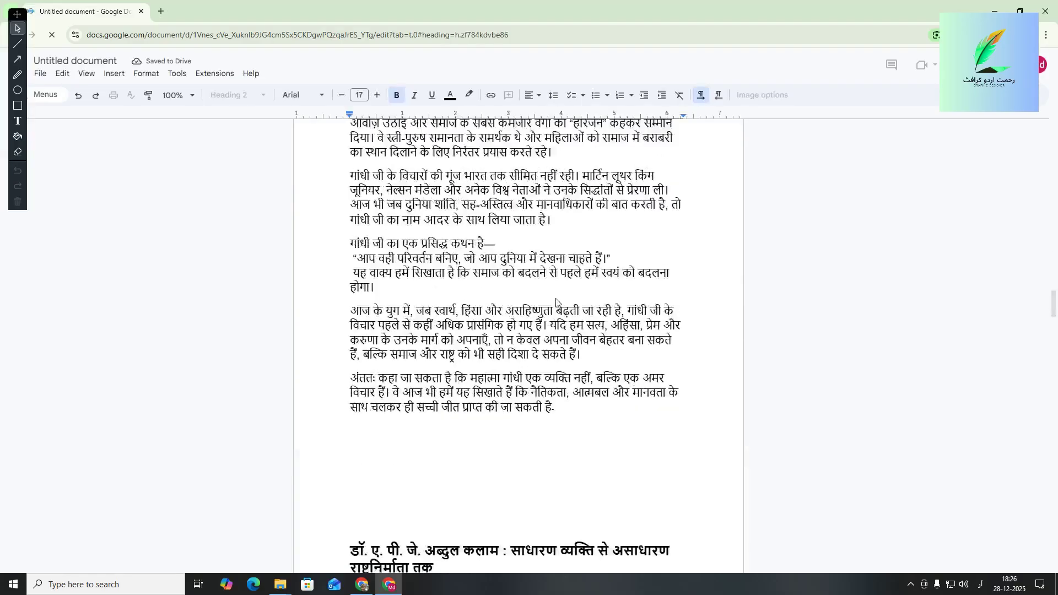
pyautogui.scroll(-15, 555, 302)
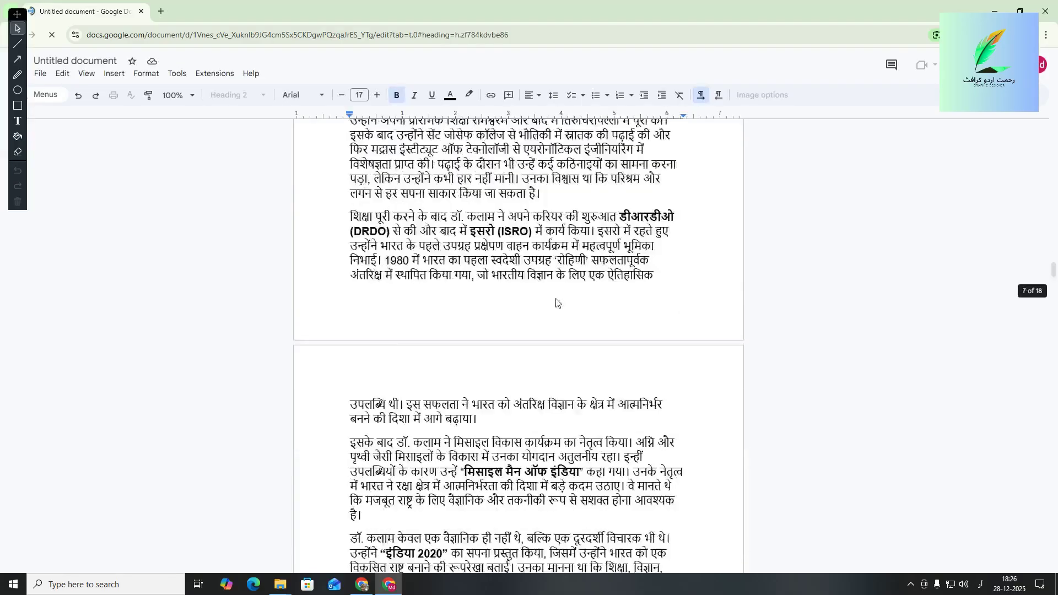
pyautogui.scroll(-12, 556, 302)
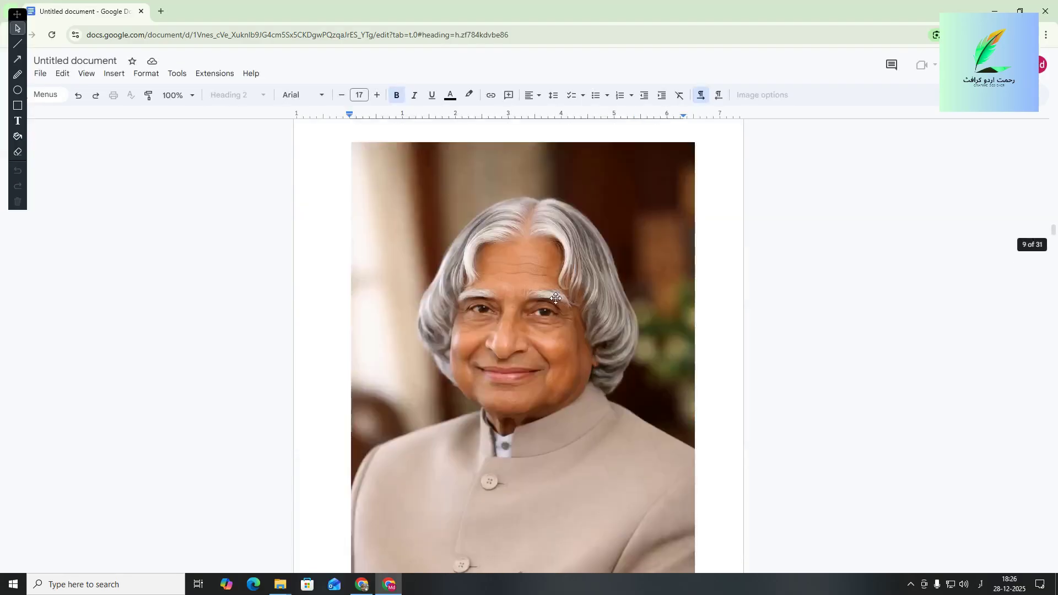
pyautogui.scroll(-12, 556, 299)
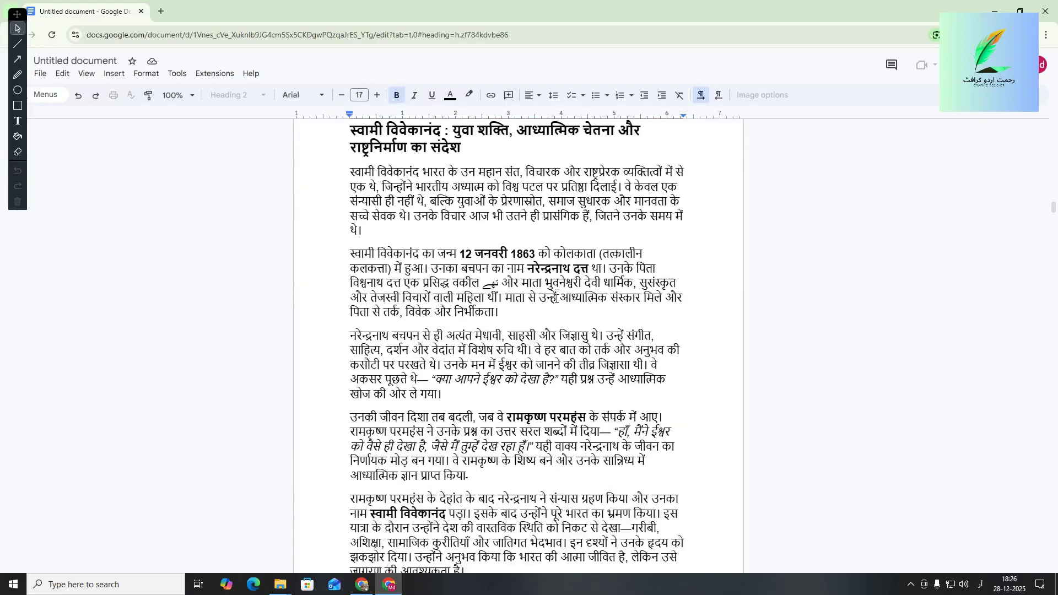
pyautogui.scroll(-8, 556, 302)
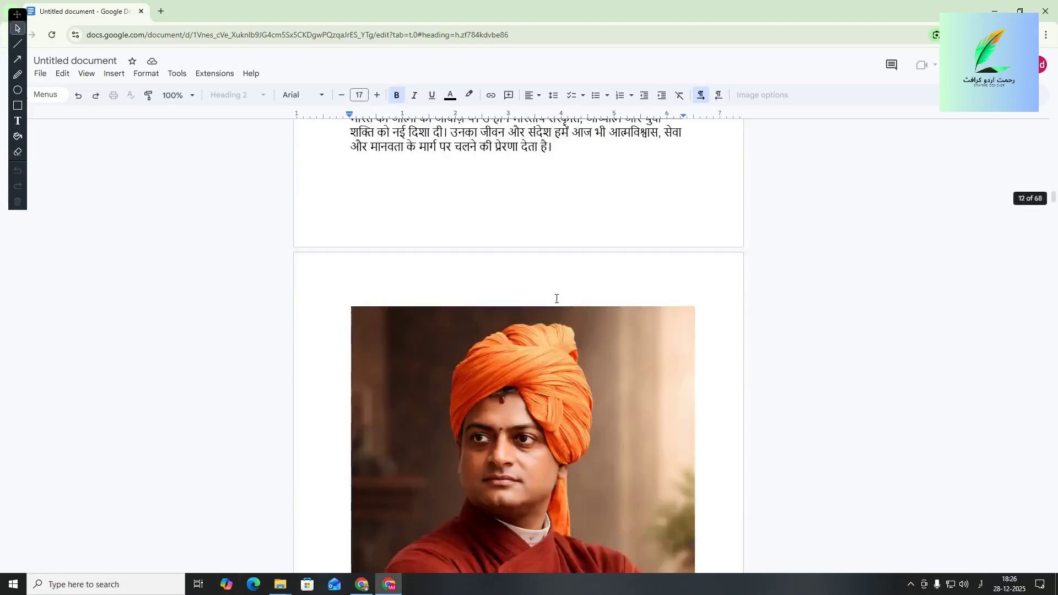
pyautogui.scroll(-10, 556, 298)
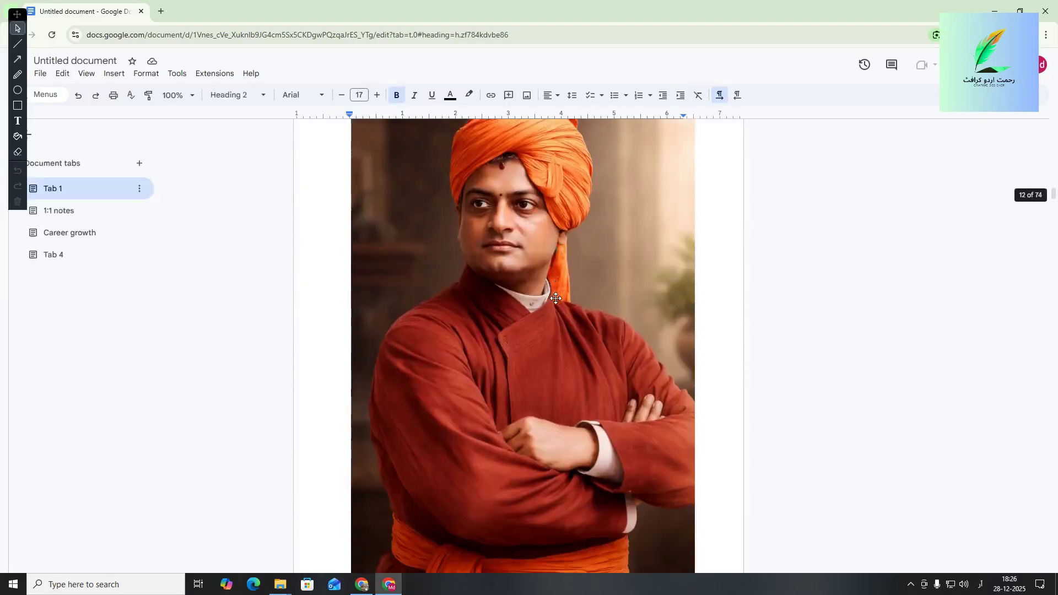
pyautogui.scroll(-12, 555, 301)
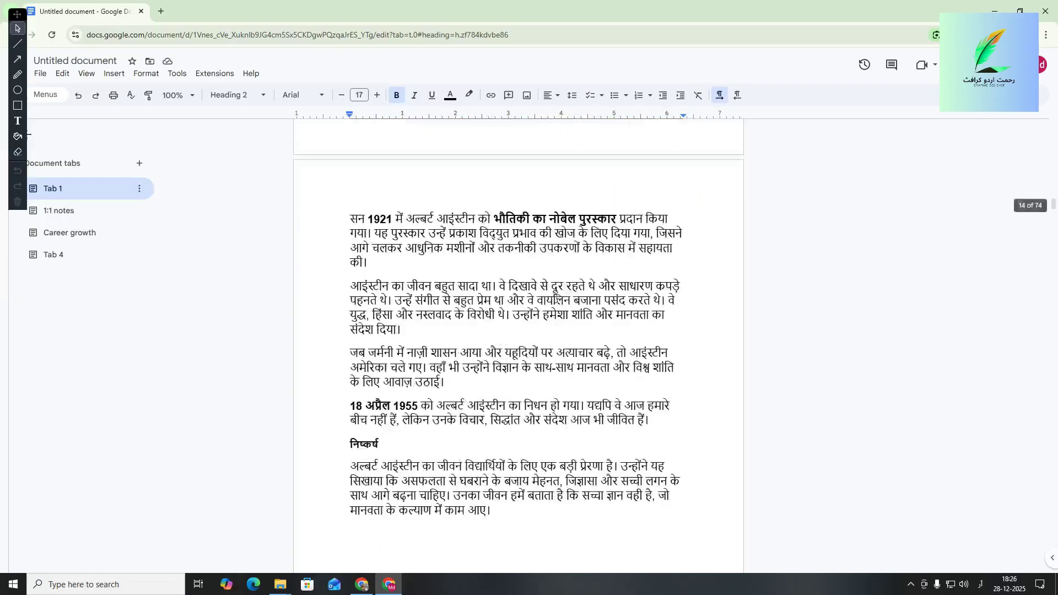
pyautogui.scroll(-5, 555, 298)
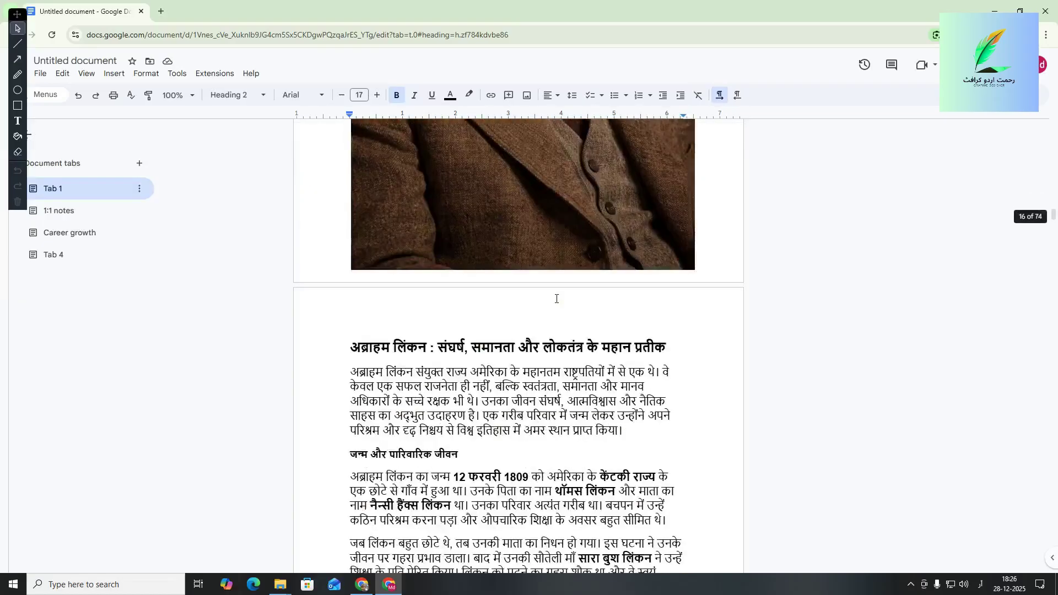
pyautogui.scroll(-4, 556, 299)
pyautogui.scroll(10, 555, 298)
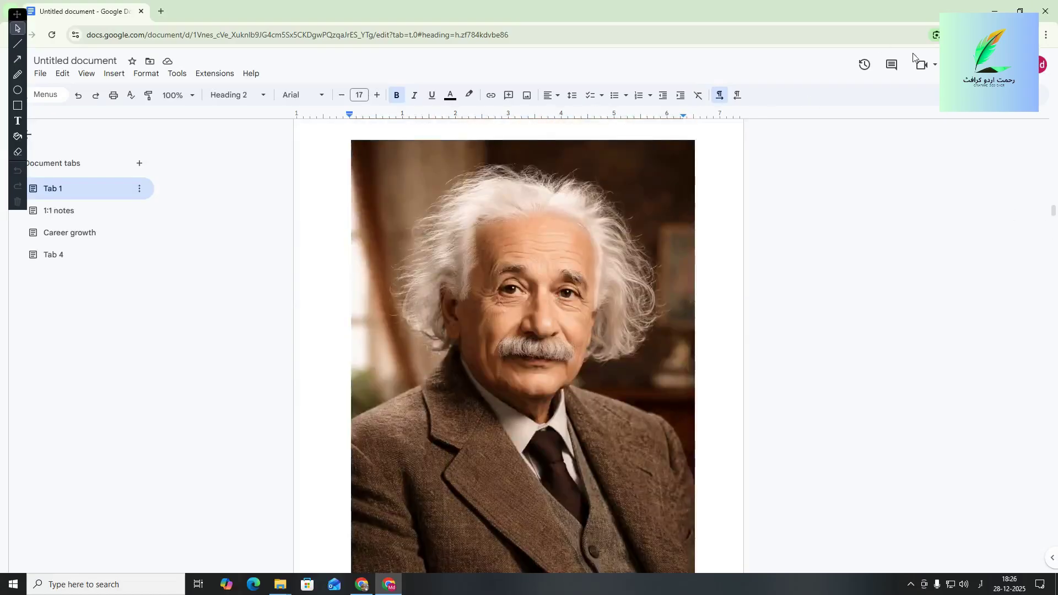
pyautogui.click(1050, 9)
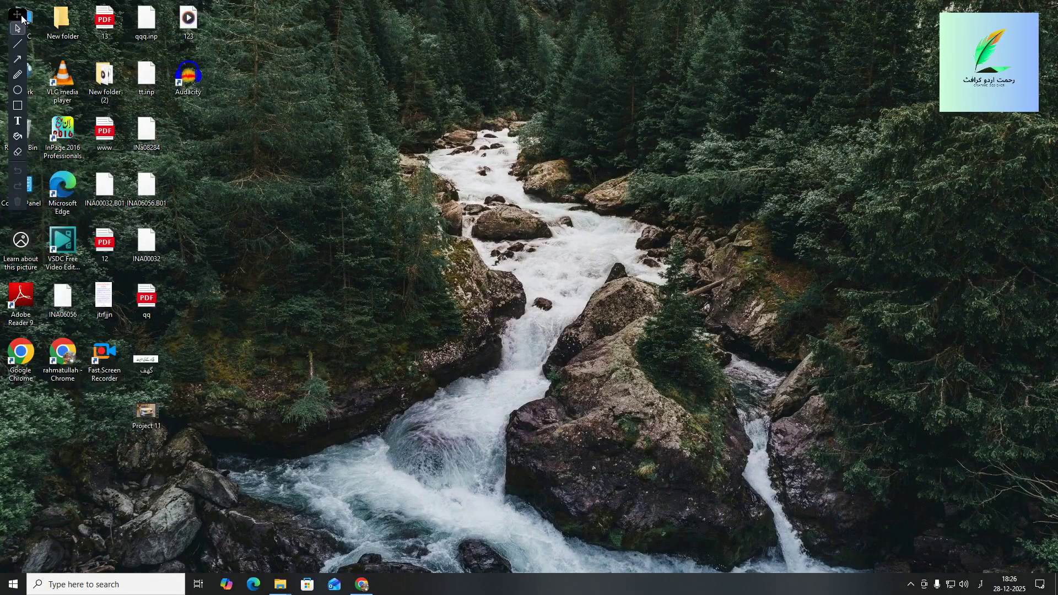
# Step: Move the floating annotation toolbar off the desktop icons and open the PDF "Untitled document (3)" from the Downloads folder
pyautogui.moveTo(20, 19)
pyautogui.mouseDown()
pyautogui.moveTo(917, 4)
pyautogui.moveTo(1026, 13)
pyautogui.mouseUp()
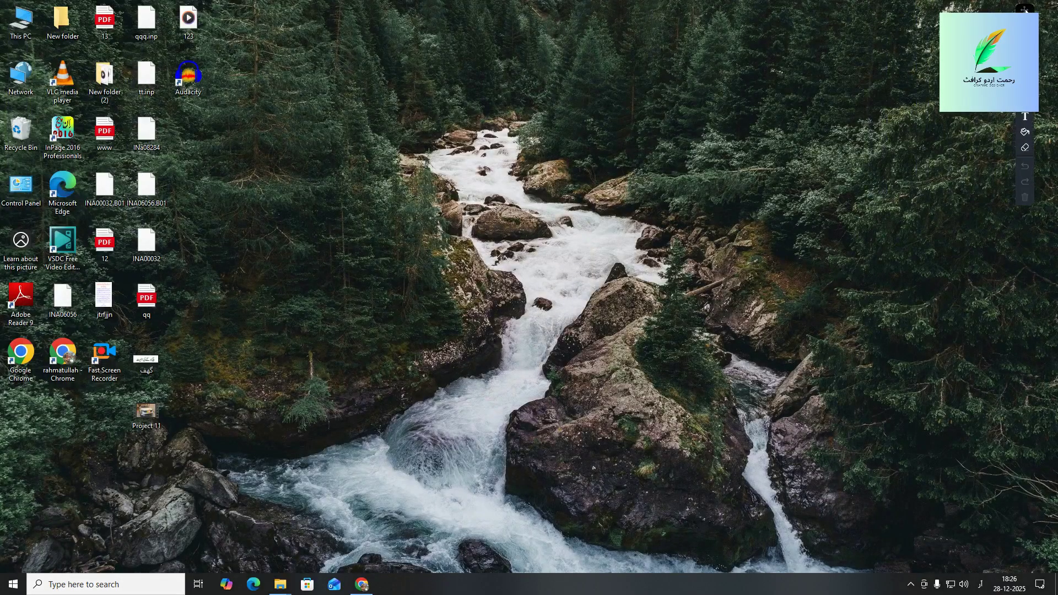
pyautogui.doubleClick(16, 24)
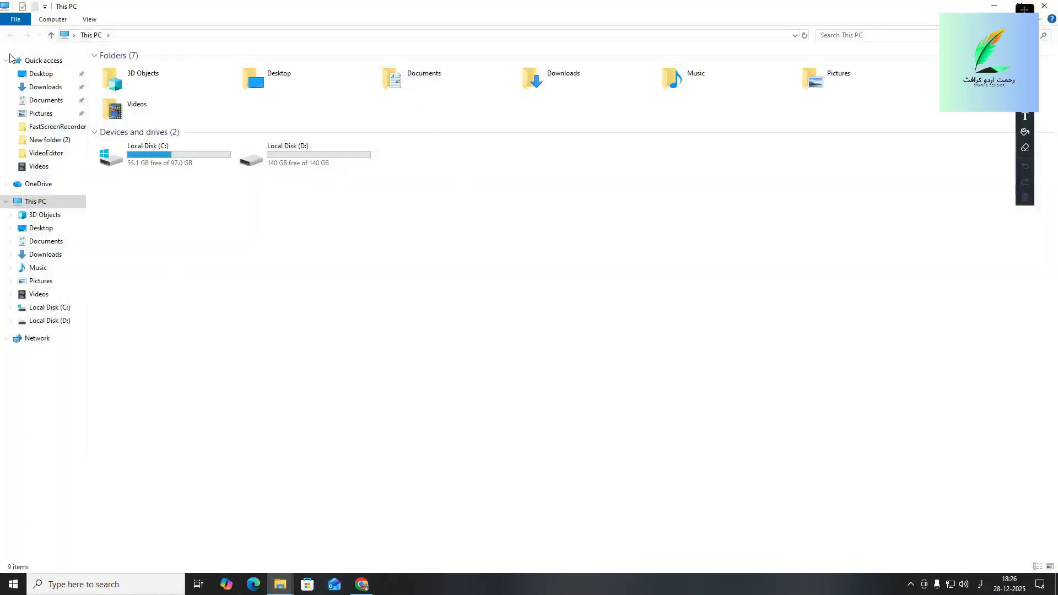
pyautogui.click(28, 86)
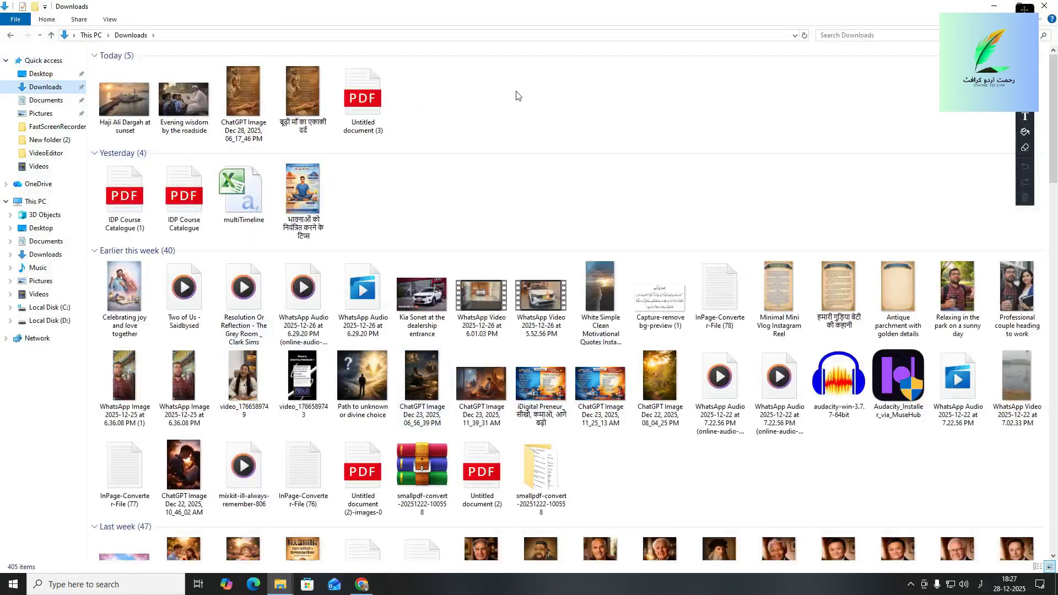
pyautogui.doubleClick(363, 102)
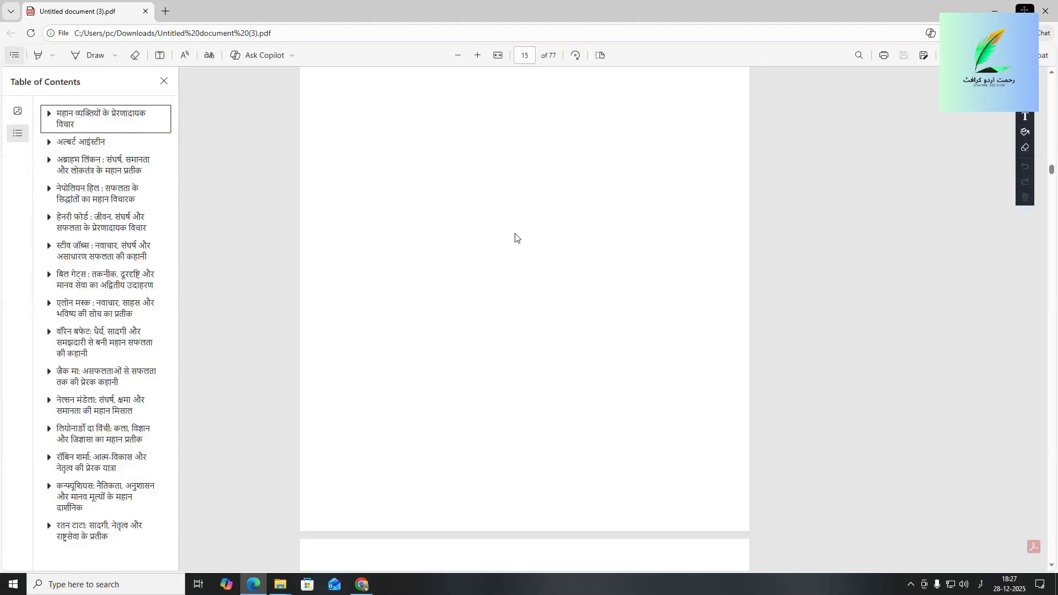
# Step: Examine the text and portrait pages of the PDF from the Swami Vivekananda portrait on page 12 to the Lincoln portrait on page 19
pyautogui.scroll(10, 523, 232)
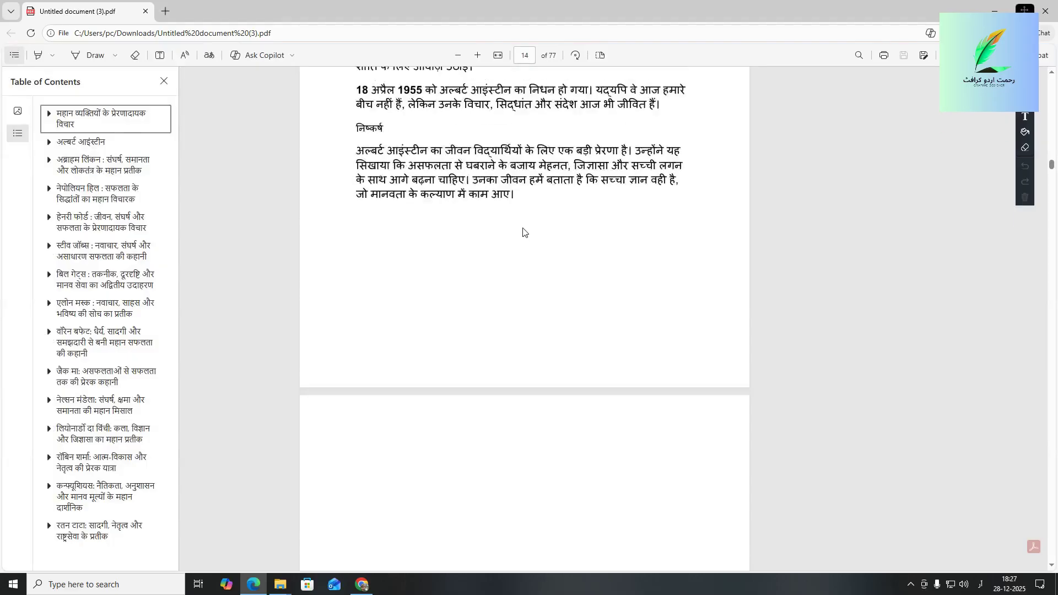
pyautogui.scroll(15, 523, 232)
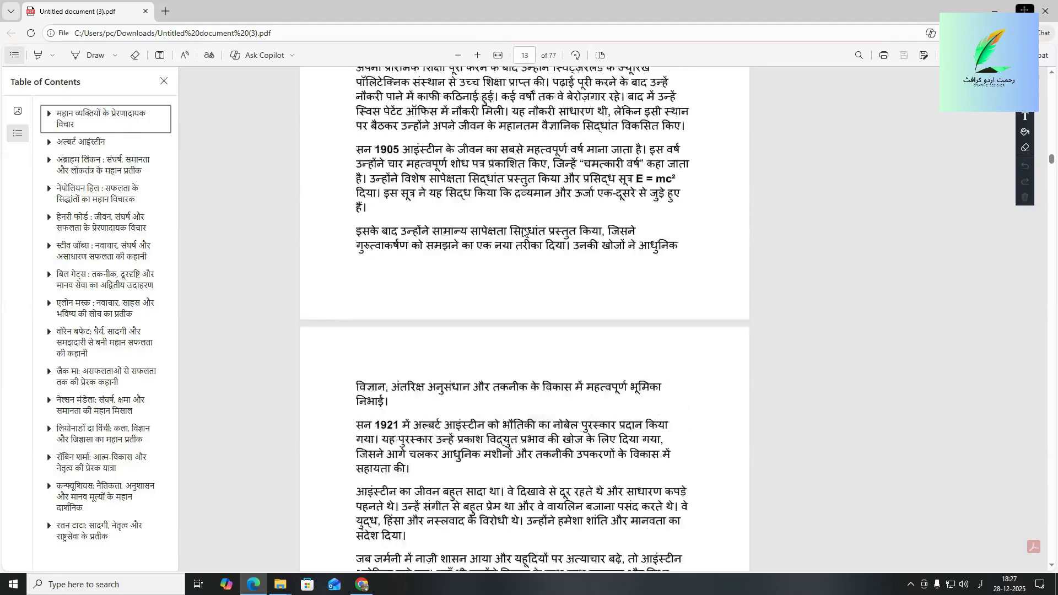
pyautogui.scroll(15, 525, 232)
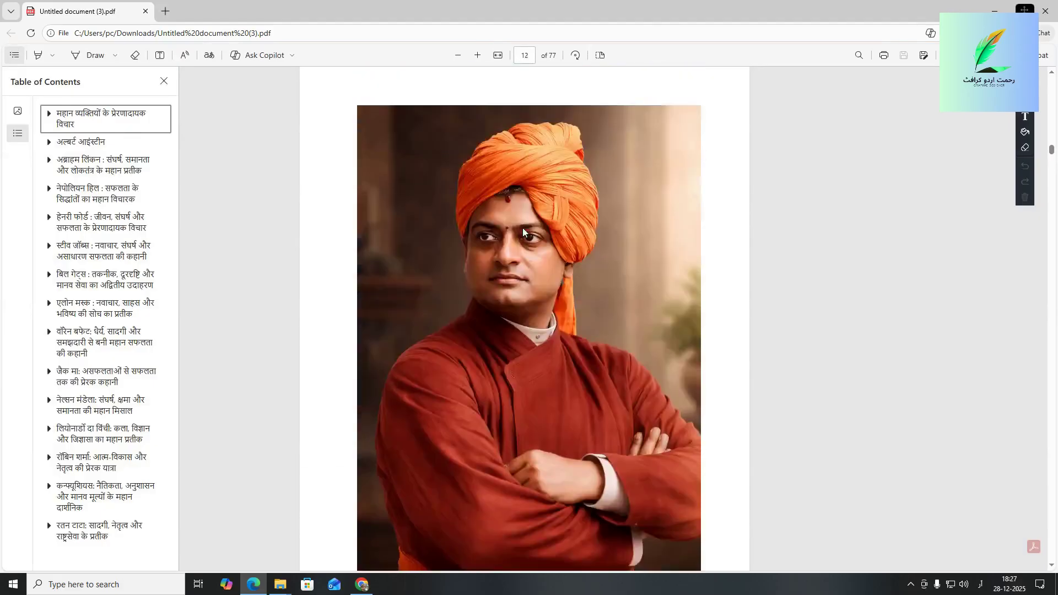
pyautogui.scroll(-20, 524, 228)
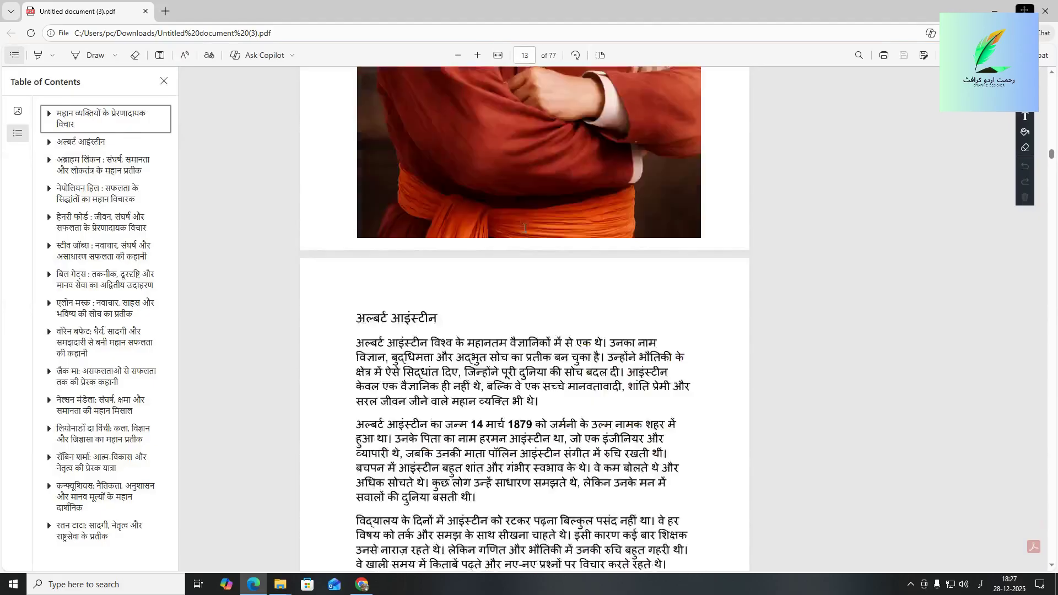
pyautogui.scroll(-15, 525, 228)
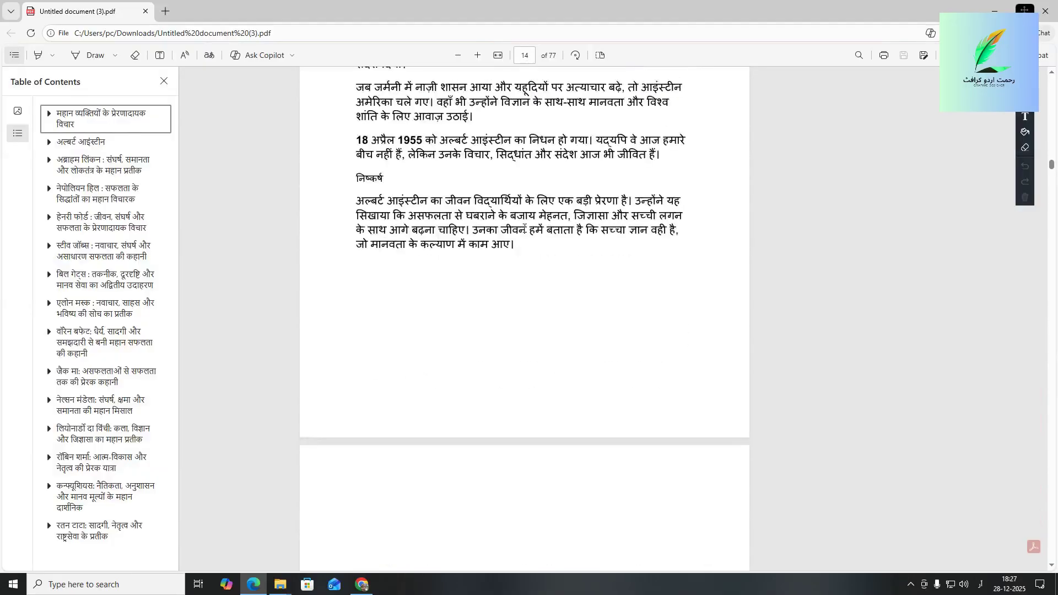
pyautogui.scroll(-1, 524, 228)
pyautogui.scroll(3, 525, 228)
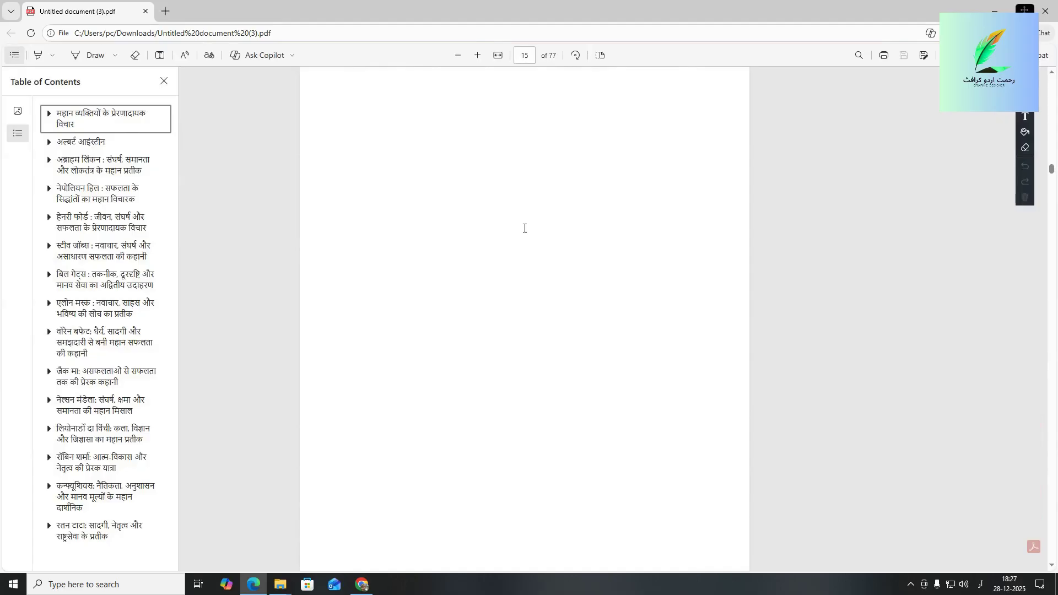
pyautogui.scroll(-10, 525, 228)
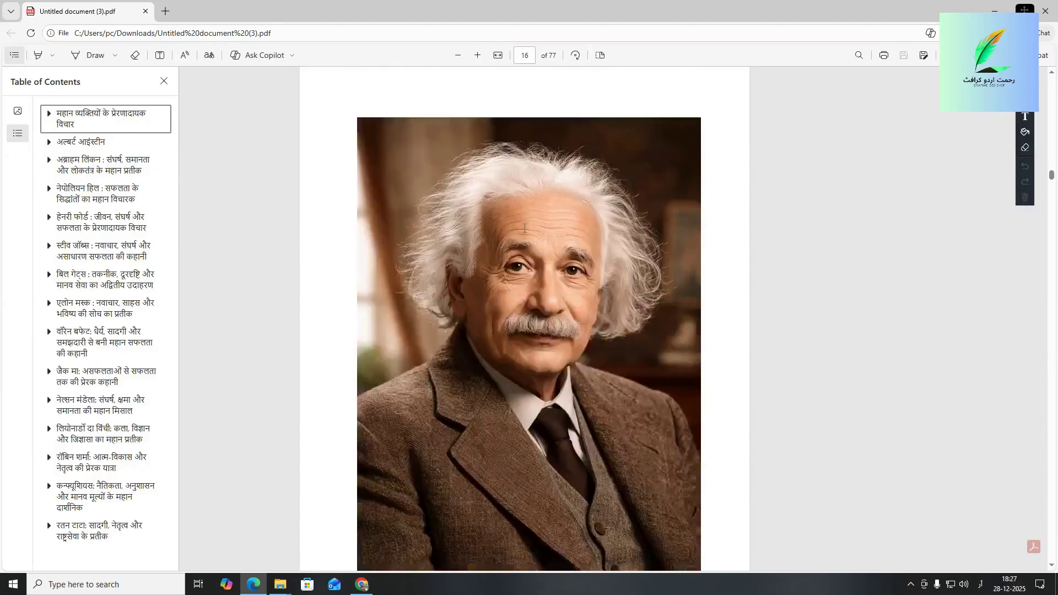
pyautogui.scroll(-15, 524, 228)
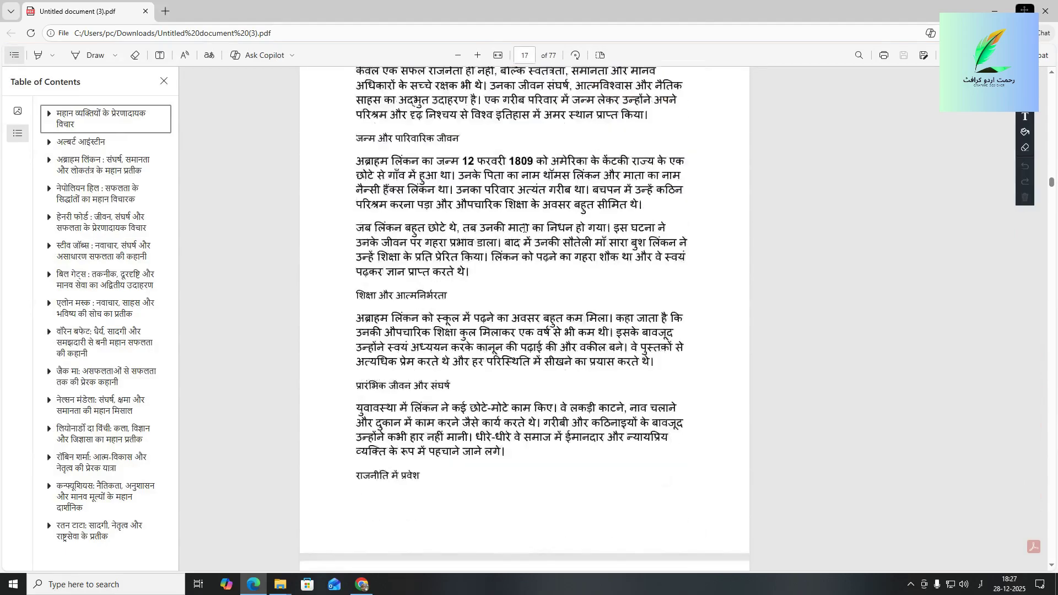
pyautogui.scroll(-15, 524, 228)
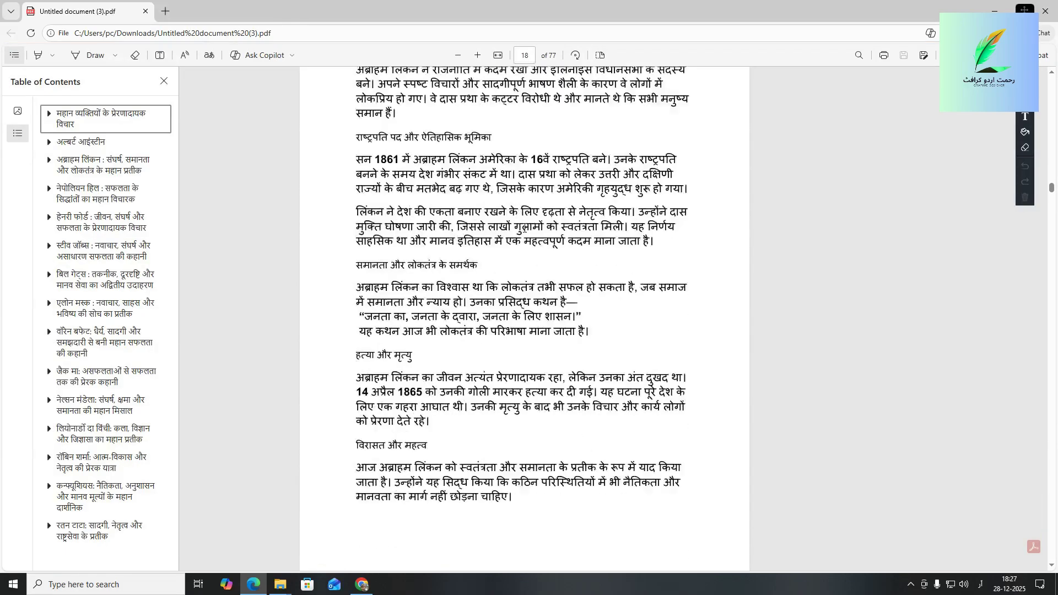
pyautogui.scroll(-3, 525, 228)
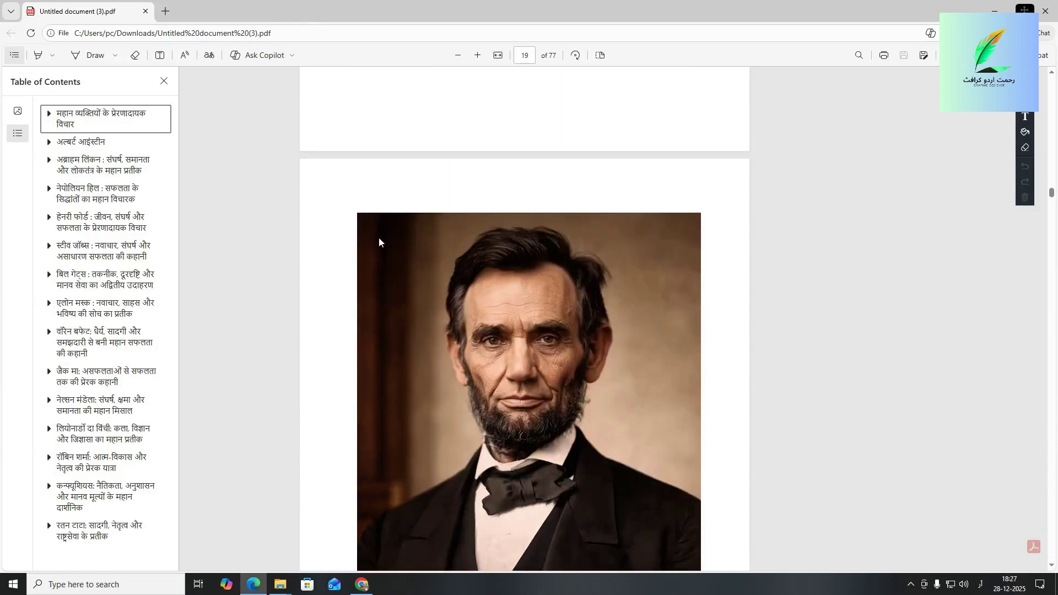
# Step: Minimize the PDF and Downloads windows and switch to the Chrome window with WhatsApp Web
pyautogui.click(994, 6)
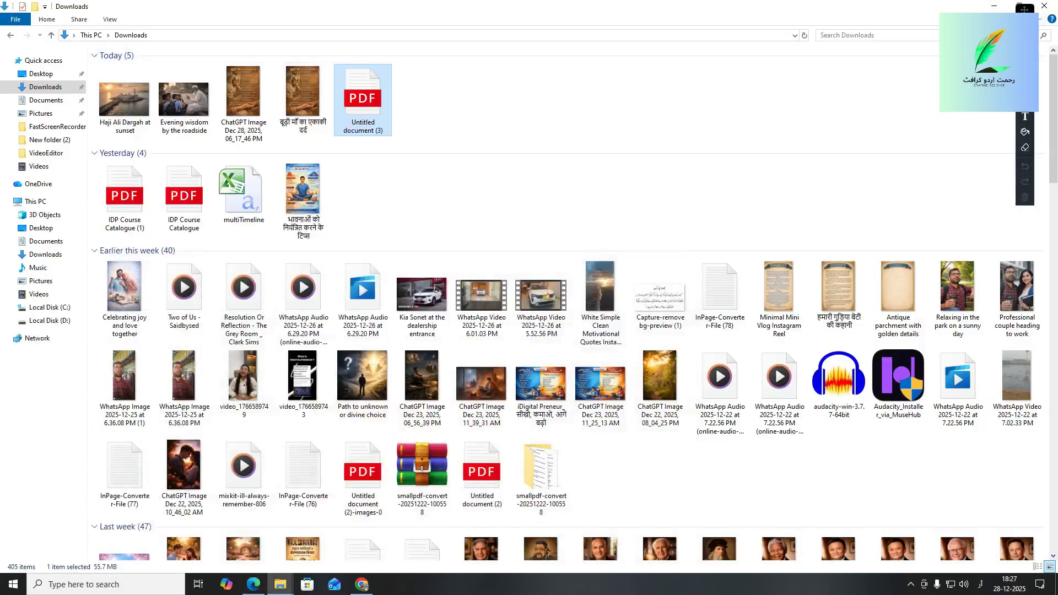
pyautogui.click(993, 5)
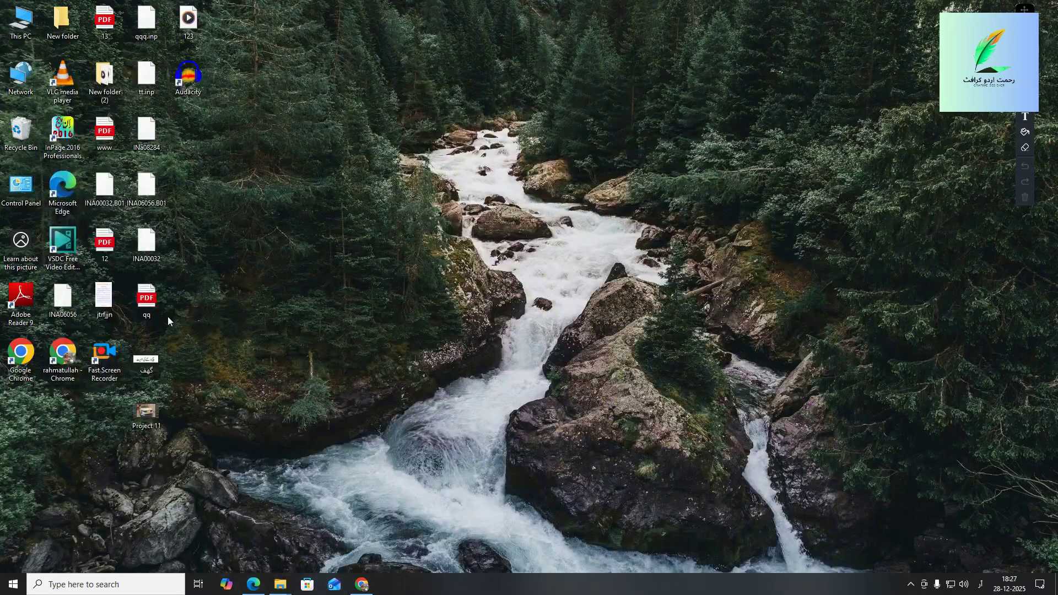
pyautogui.click(361, 584)
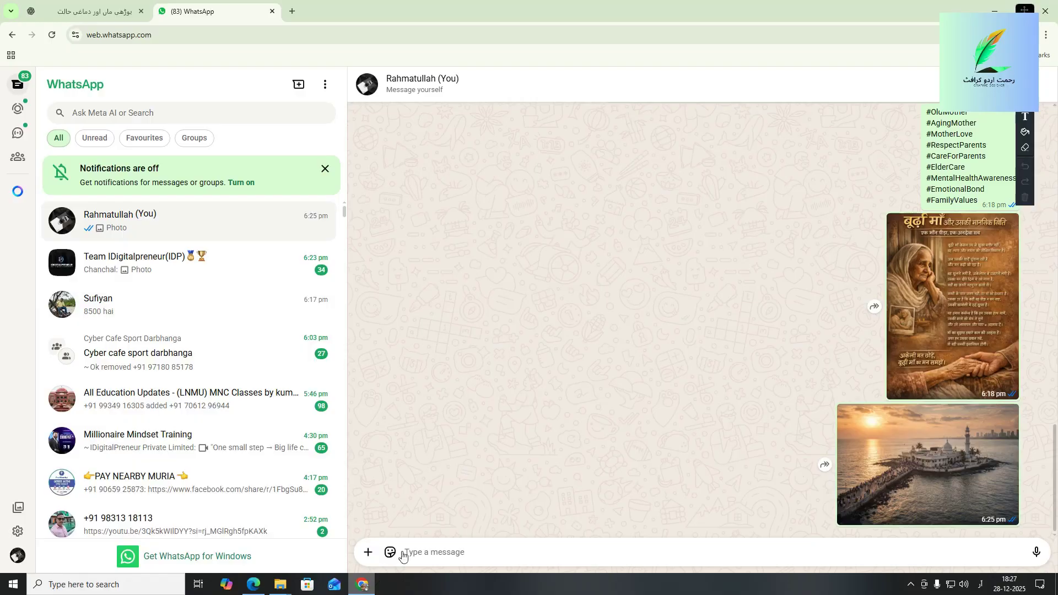
# Step: In a new browser tab, switch the keyboard language to English (India) and clear the mistyped Urdu text from the search box
pyautogui.click(293, 11)
pyautogui.click(437, 219)
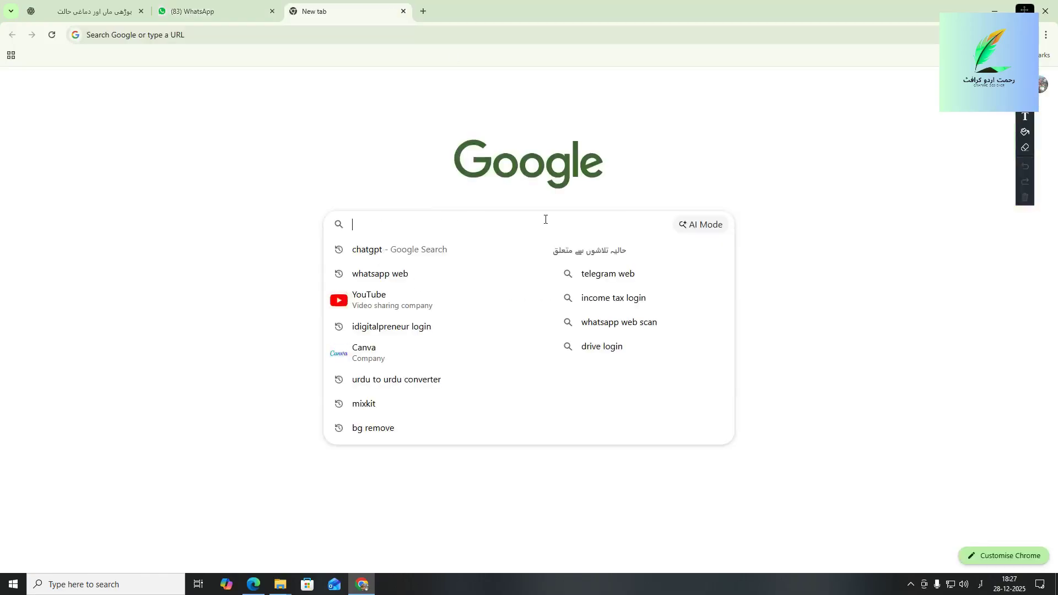
pyautogui.write('سما')
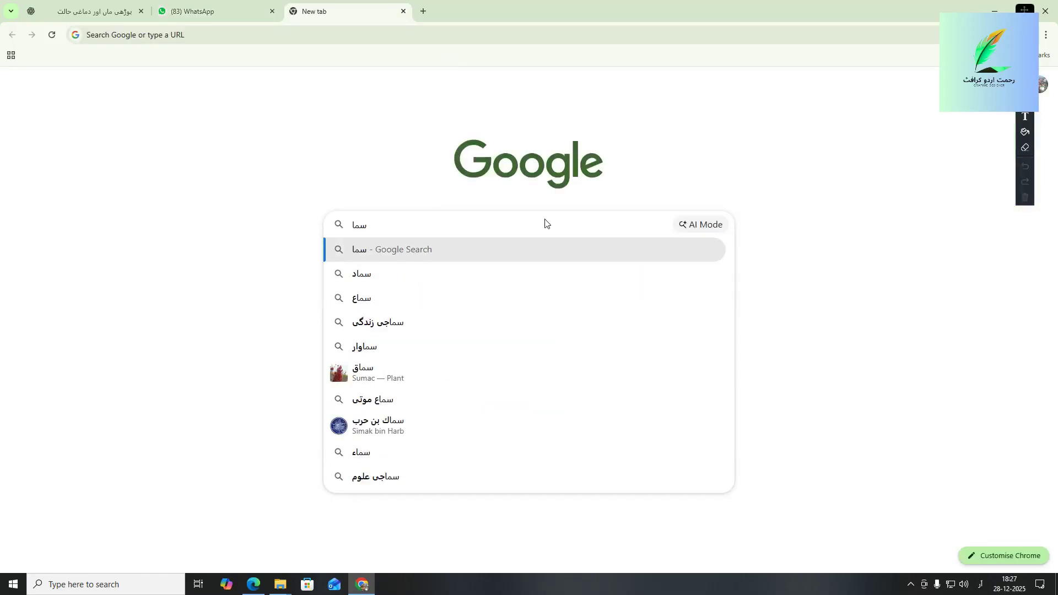
pyautogui.write('لله')
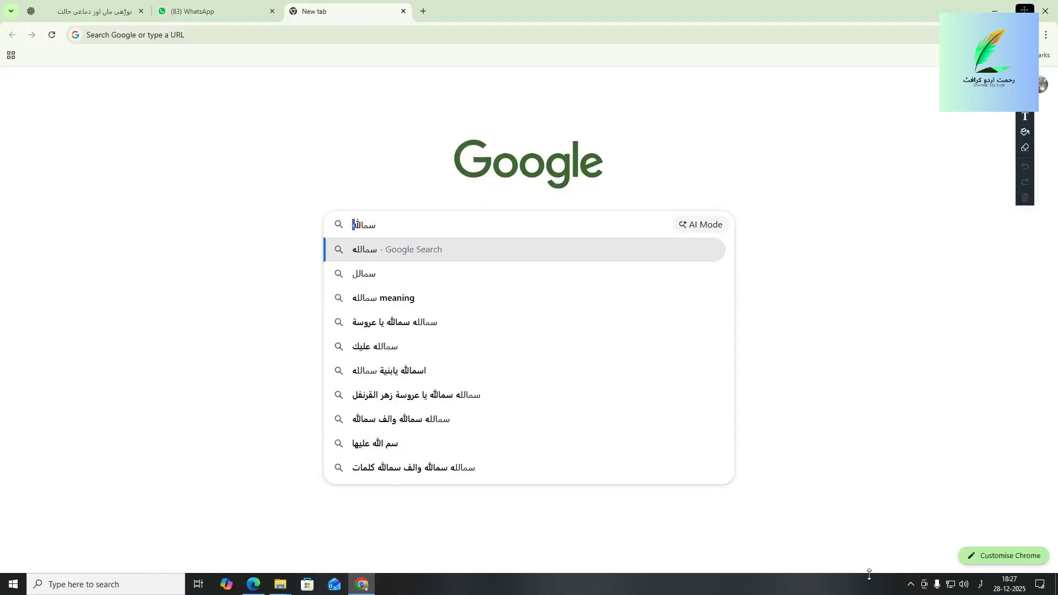
pyautogui.click(981, 584)
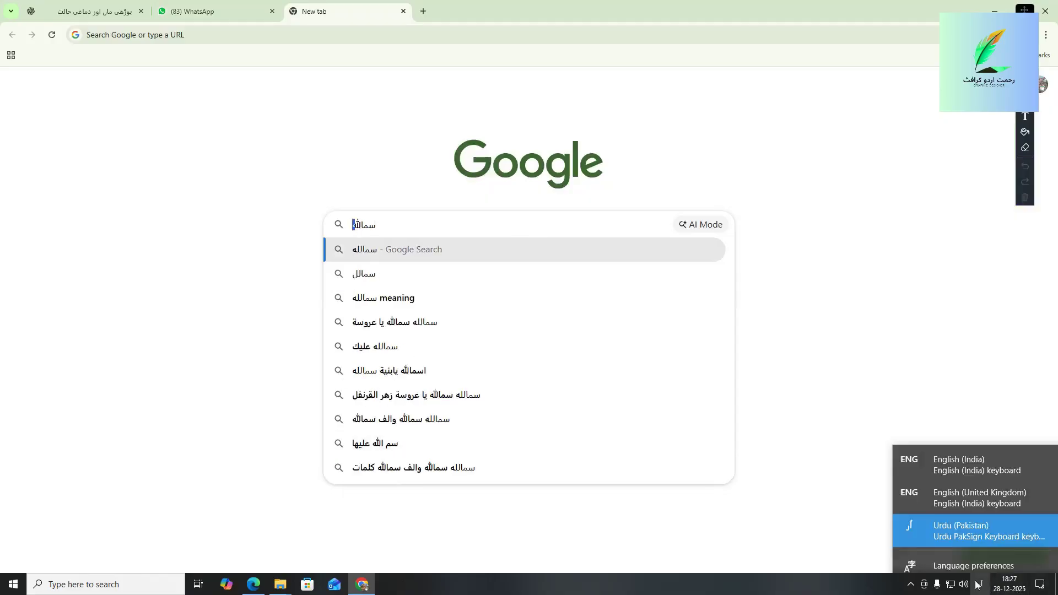
pyautogui.click(939, 455)
pyautogui.press('BackSpace')
pyautogui.press('BackSpace')
pyautogui.press('BackSpace')
pyautogui.press('BackSpace')
pyautogui.press('BackSpace')
pyautogui.press('BackSpace')
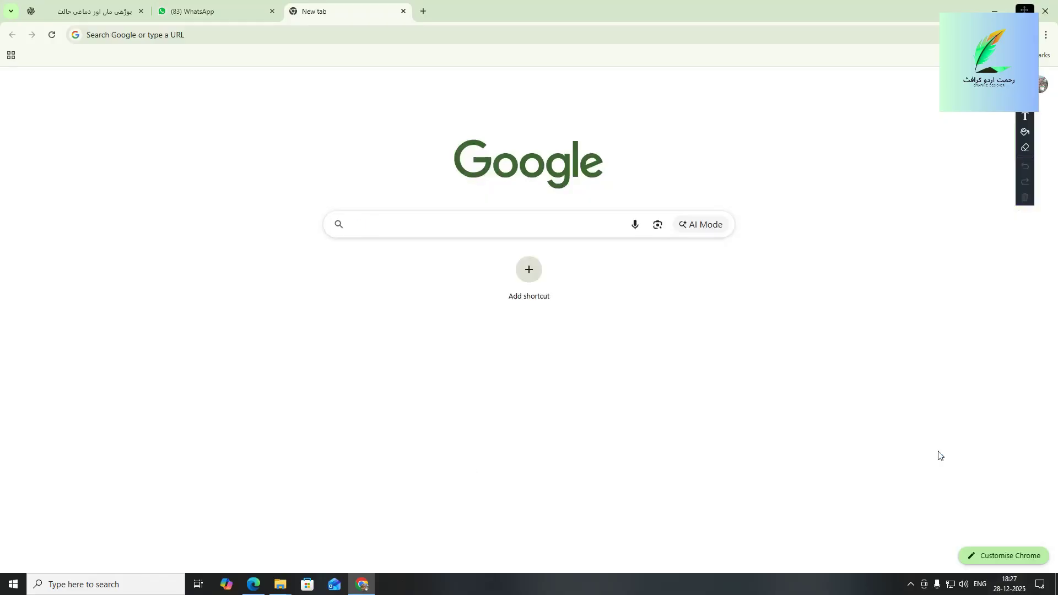
# Step: Search Google for smallpdf and open the Smallpdf.com website
pyautogui.write('s')
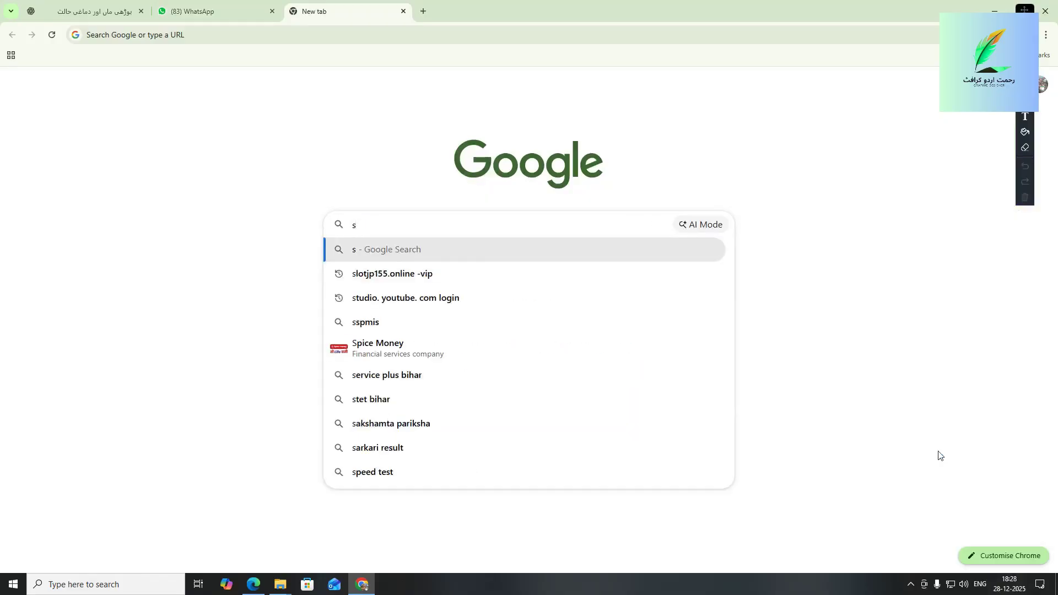
pyautogui.write('mall')
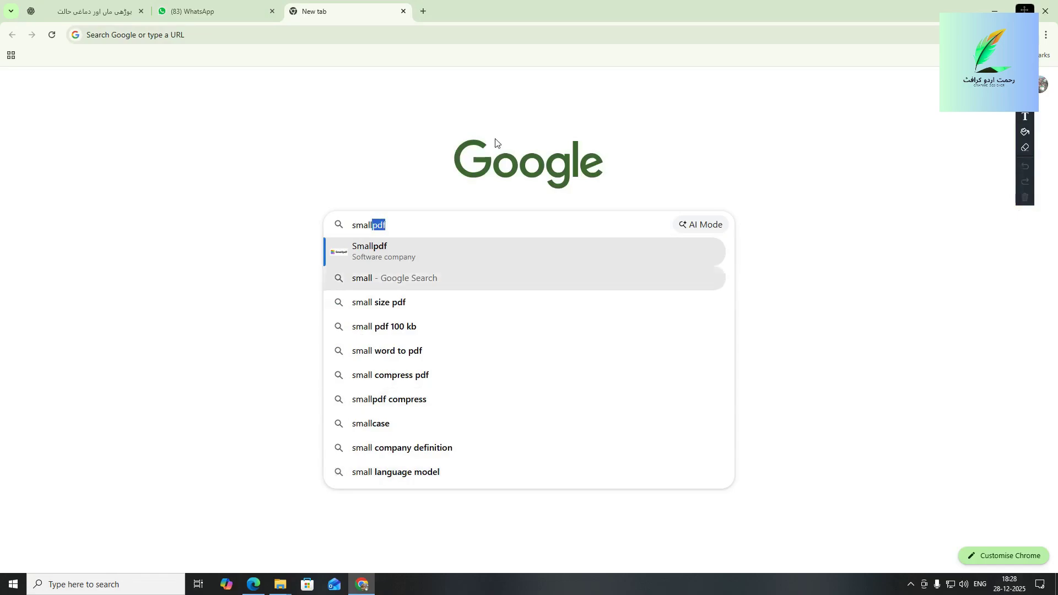
pyautogui.click(379, 249)
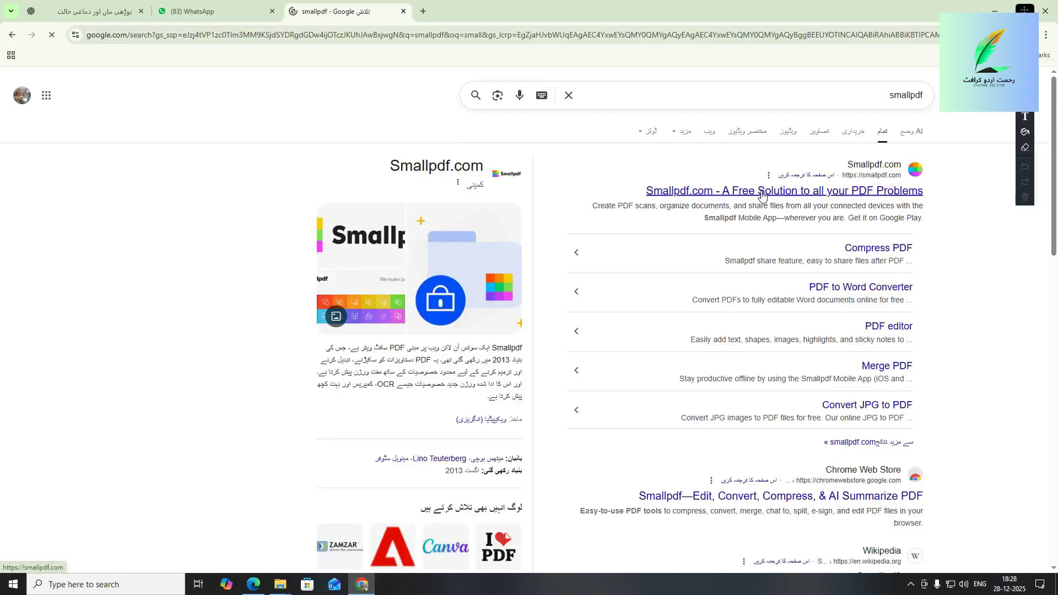
pyautogui.click(873, 196)
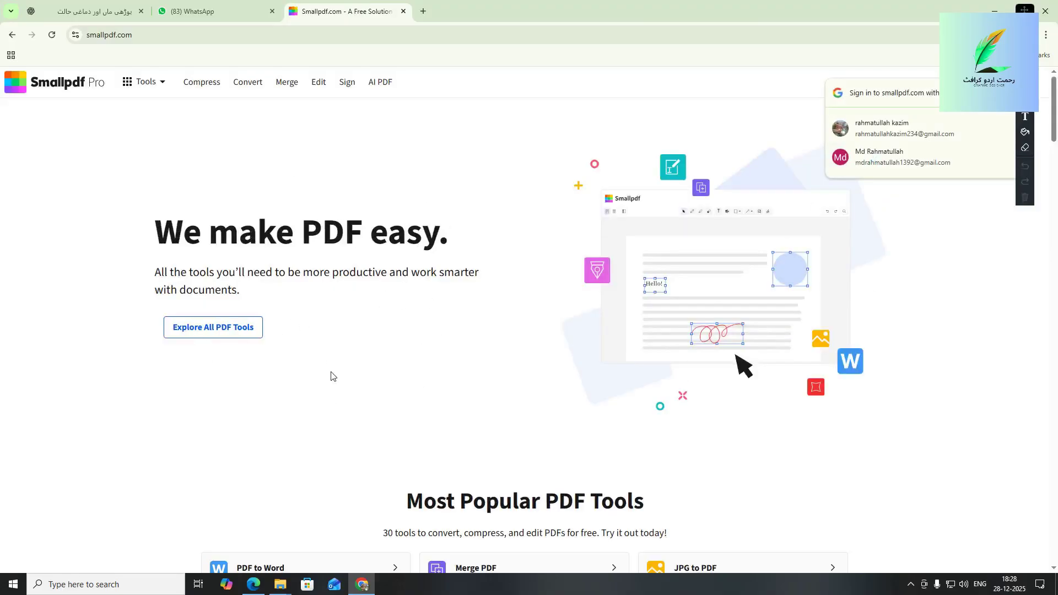
# Step: Show all Smallpdf tools and open the PDF to JPG converter
pyautogui.click(218, 328)
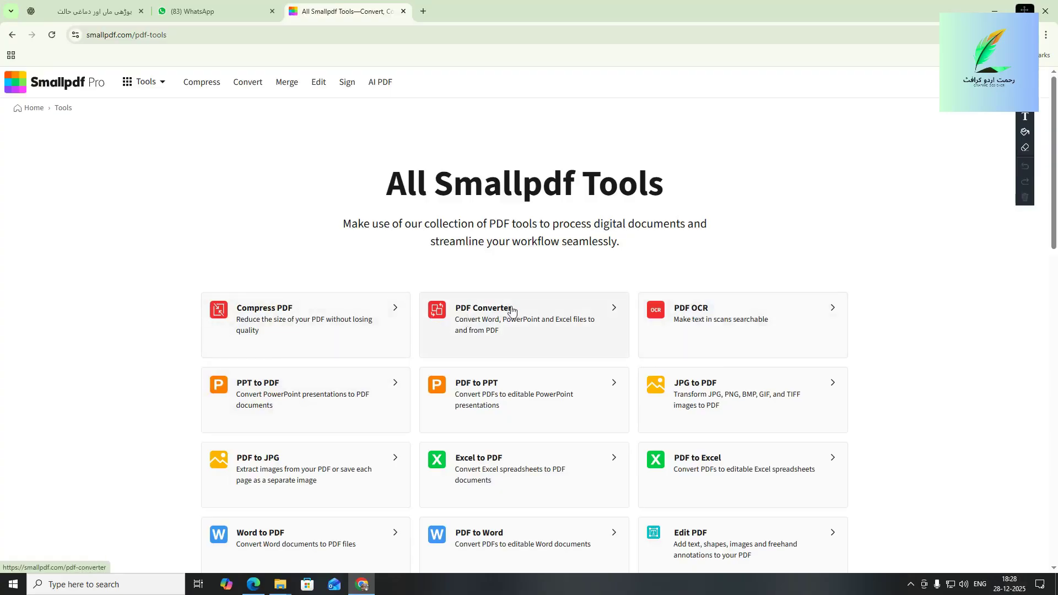
pyautogui.scroll(-1, 611, 396)
pyautogui.scroll(-2, 611, 396)
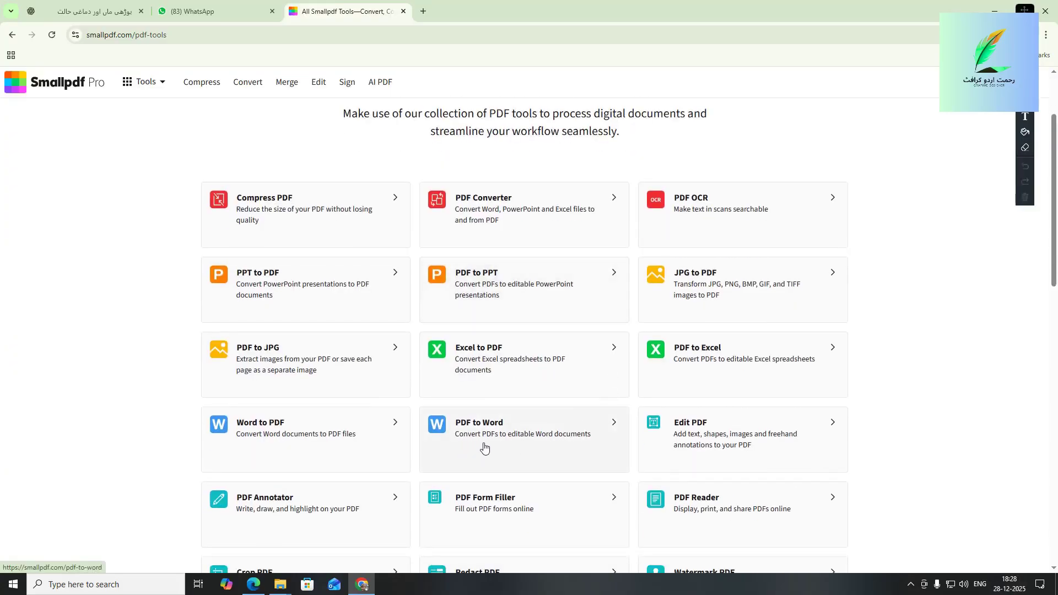
pyautogui.click(275, 367)
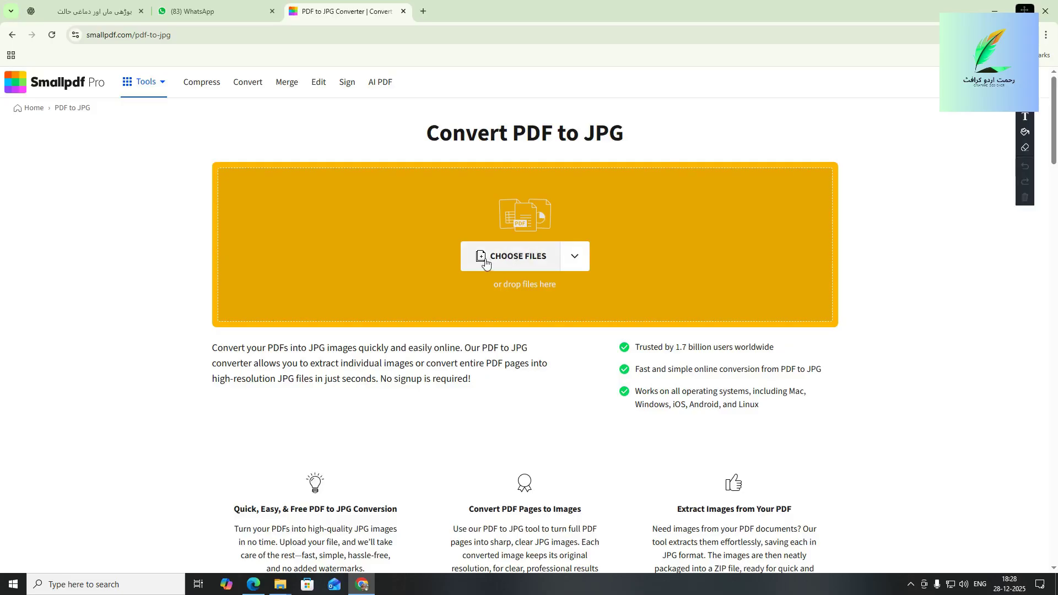
# Step: Upload the PDF "Untitled document (3)" from the Downloads folder to the PDF to JPG converter
pyautogui.click(486, 262)
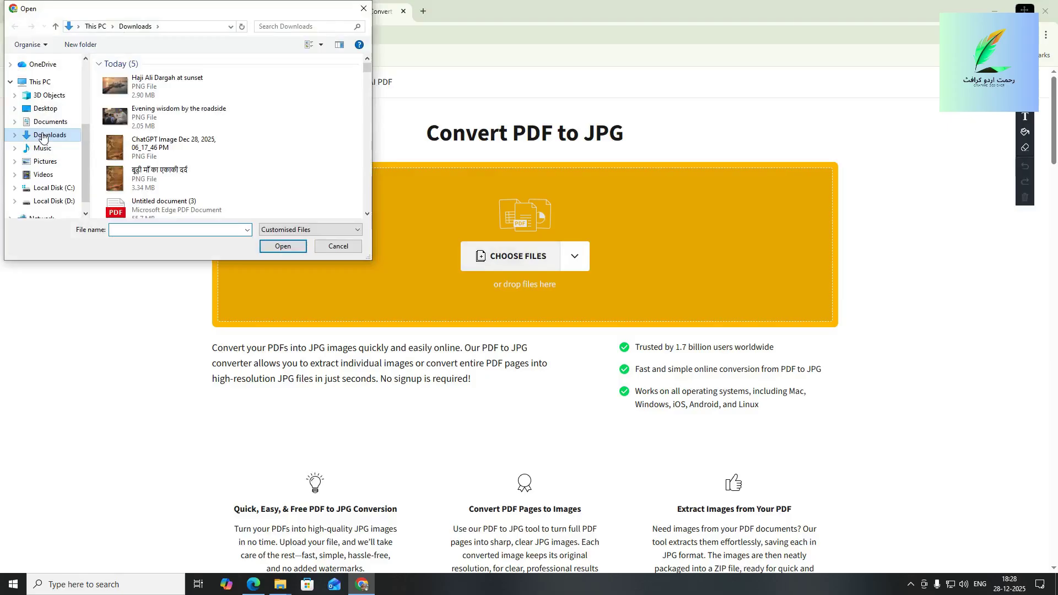
pyautogui.scroll(-3, 200, 126)
pyautogui.scroll(2, 200, 127)
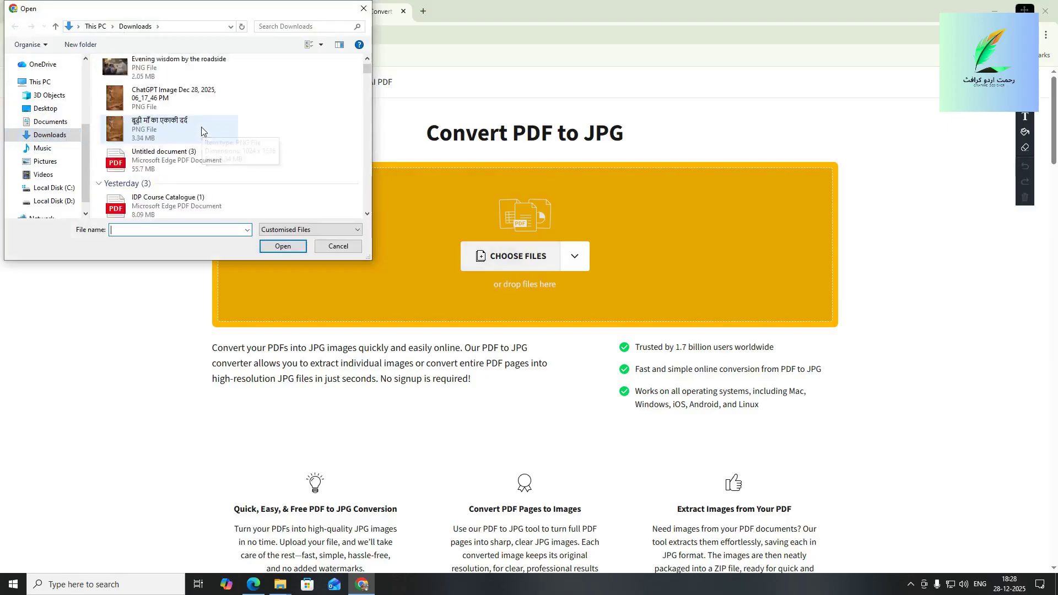
pyautogui.click(134, 164)
pyautogui.click(266, 243)
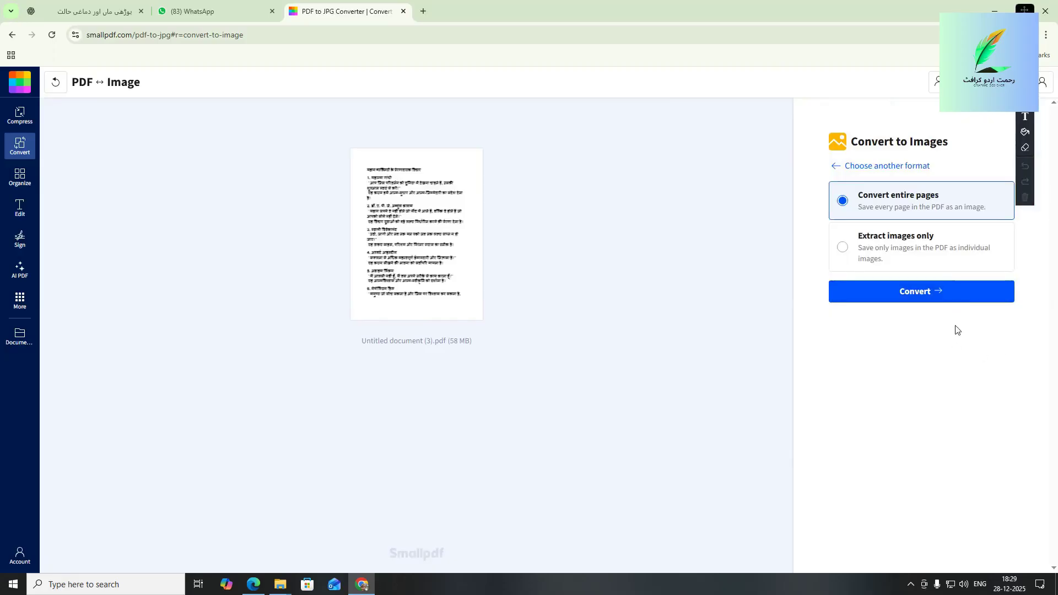
# Step: Convert the entire pages of the PDF to images, look through the resulting JPG list and download everything as a ZIP
pyautogui.click(928, 296)
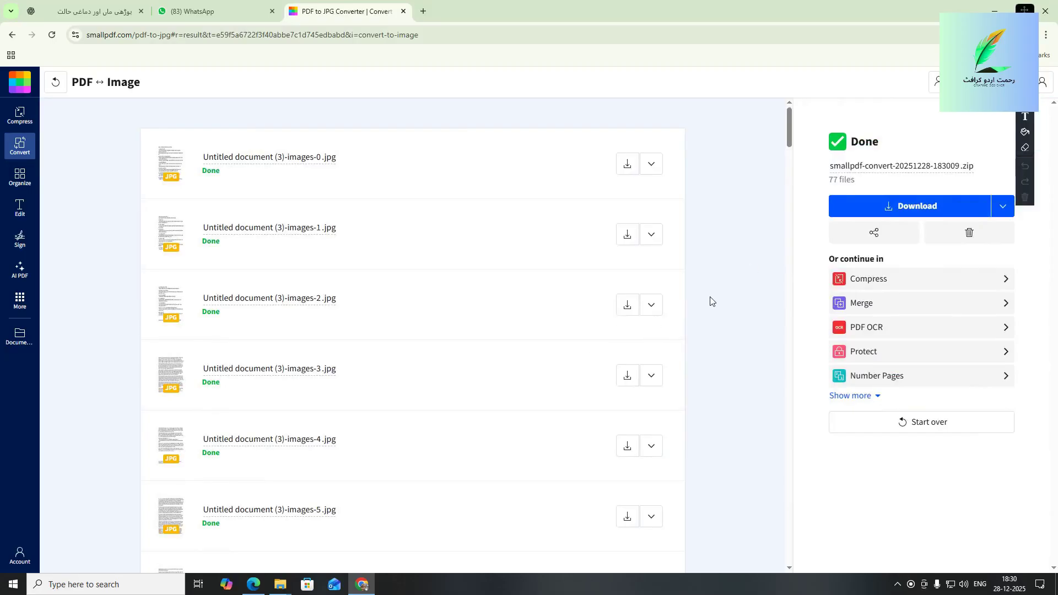
pyautogui.scroll(-5, 568, 380)
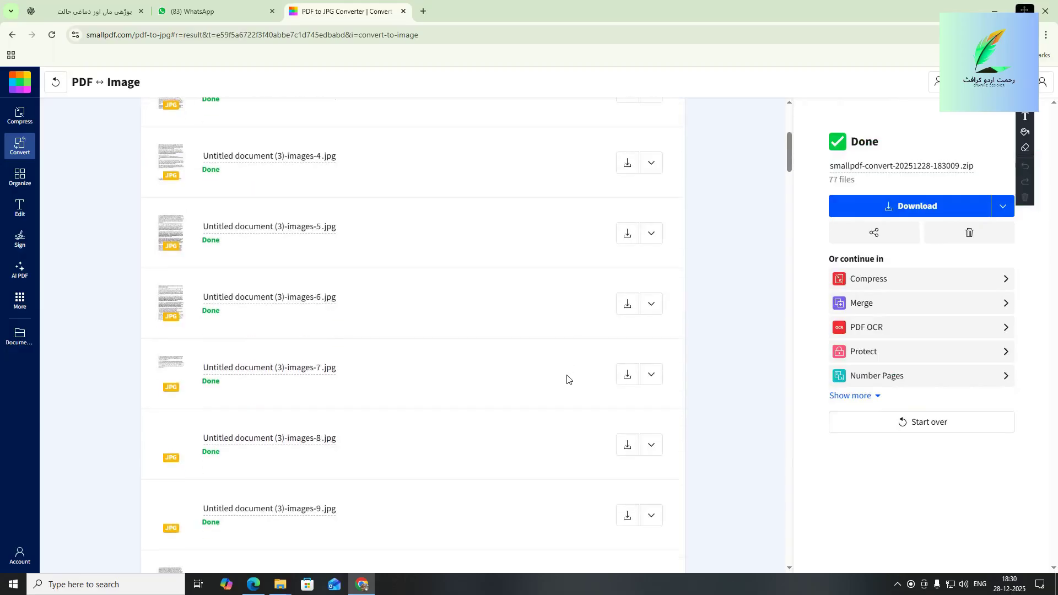
pyautogui.scroll(-3, 568, 379)
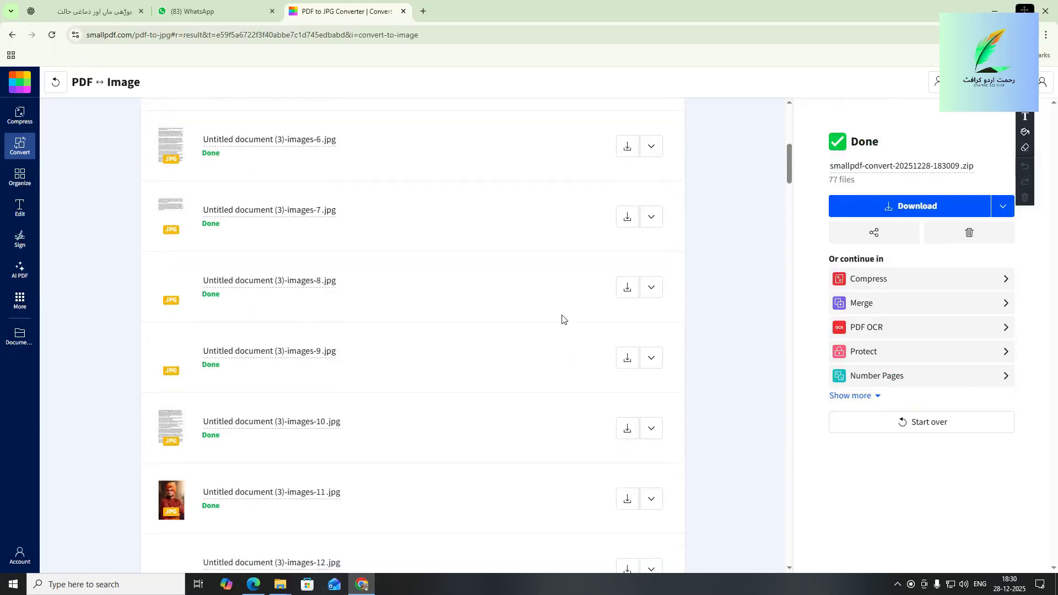
pyautogui.scroll(8, 562, 319)
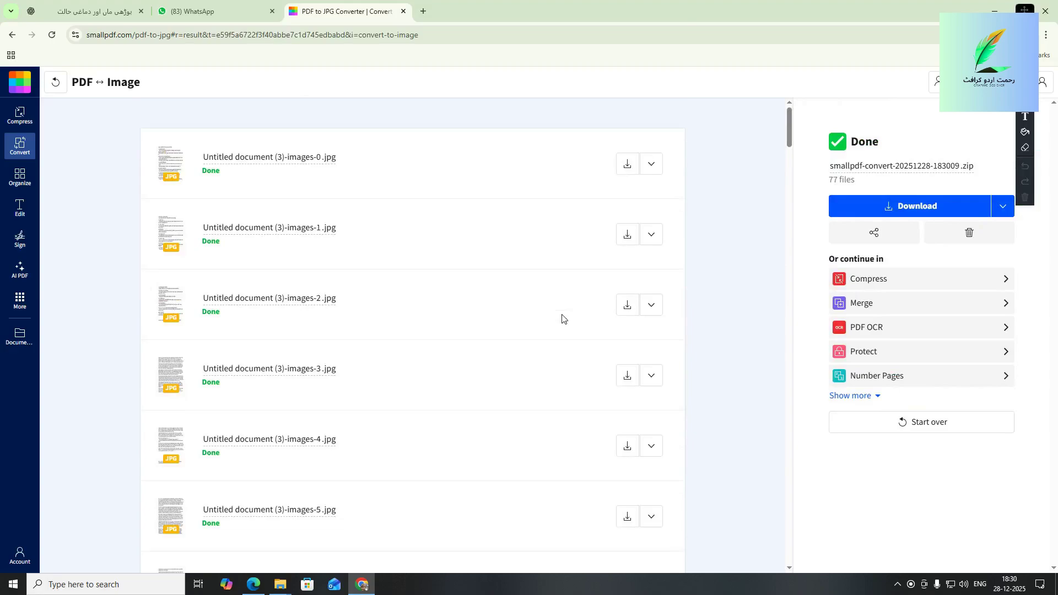
pyautogui.click(897, 206)
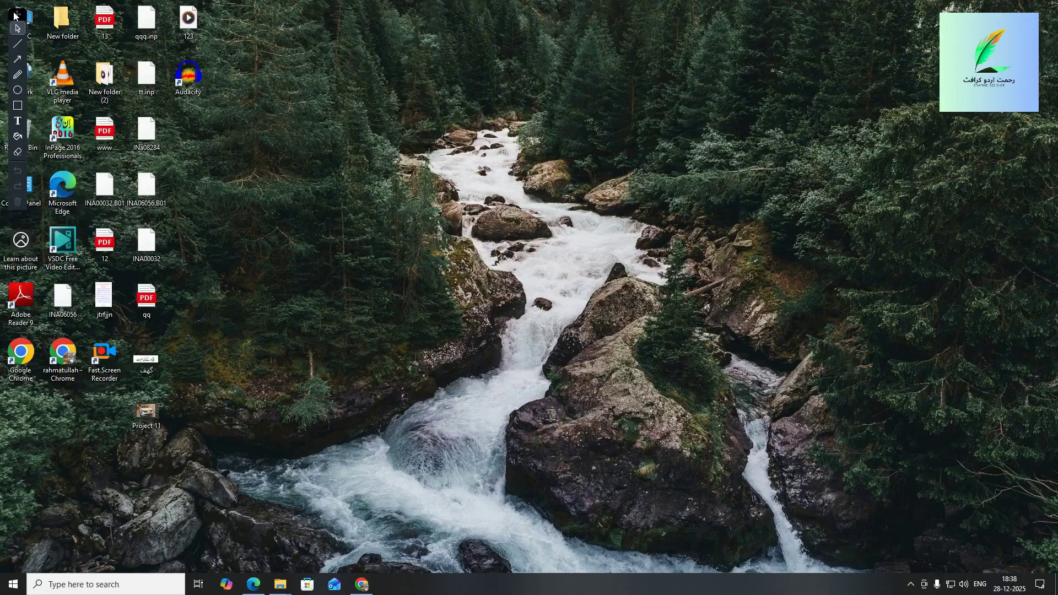
# Step: Move the floating annotation toolbar off the desktop icons and open the Downloads folder in File Explorer
pyautogui.moveTo(17, 13)
pyautogui.mouseDown()
pyautogui.moveTo(163, 32)
pyautogui.moveTo(1052, 25)
pyautogui.moveTo(1039, 23)
pyautogui.mouseUp()
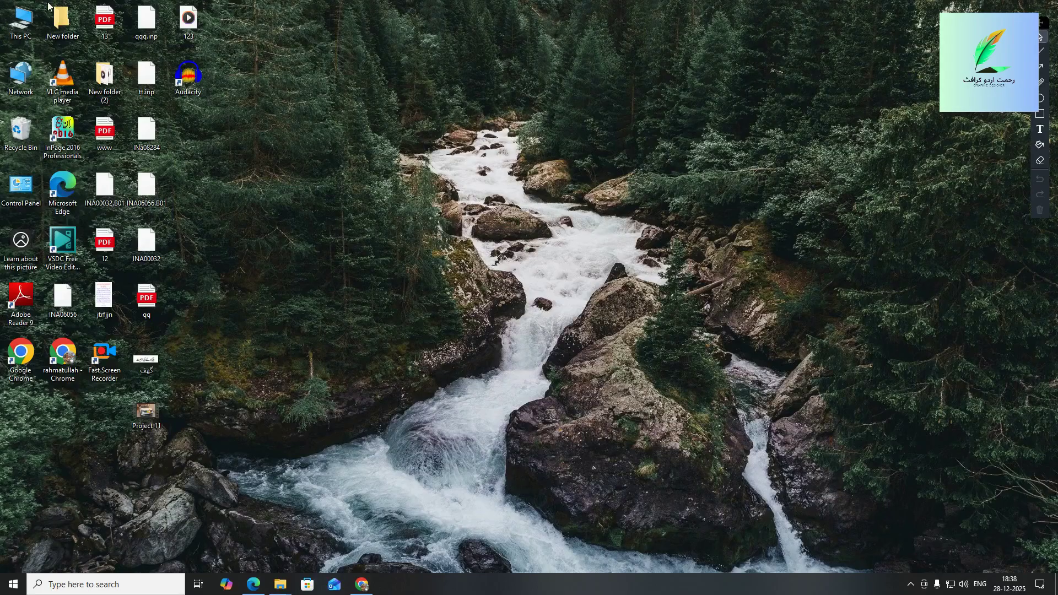
pyautogui.doubleClick(22, 22)
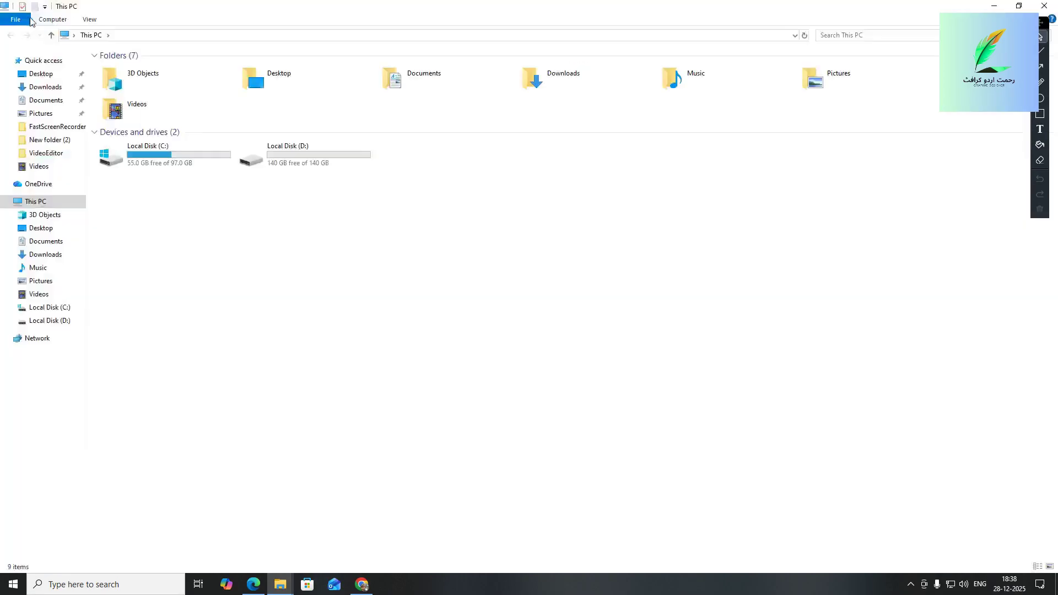
pyautogui.click(48, 88)
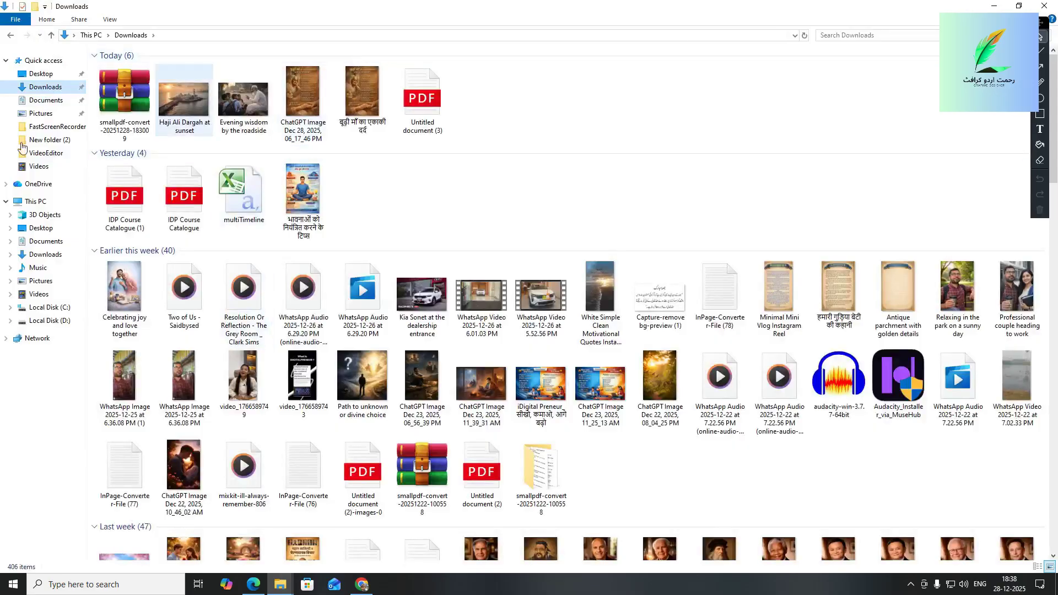
pyautogui.click(121, 94)
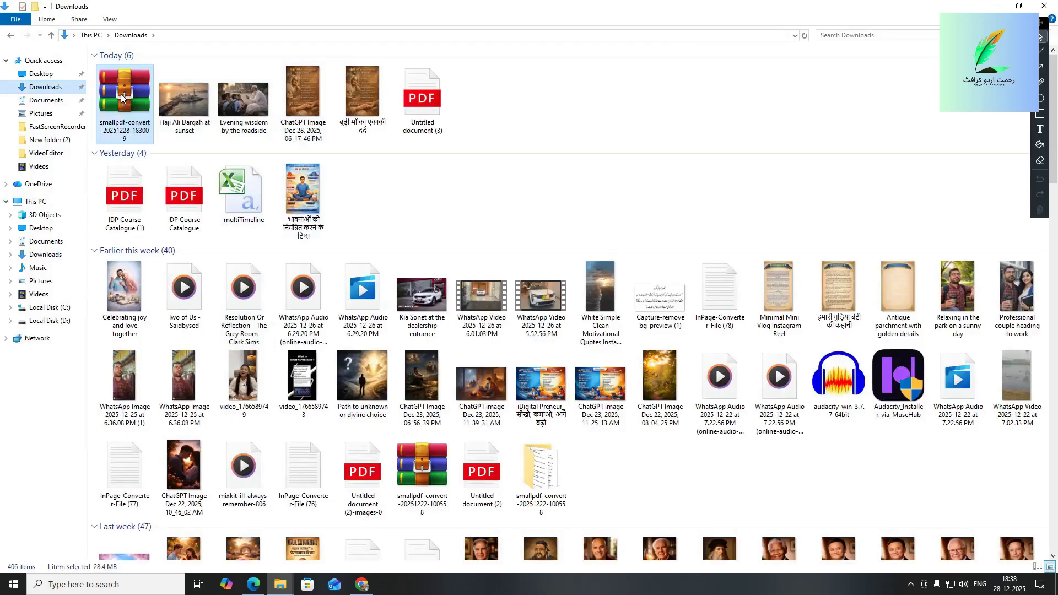
pyautogui.rightClick(121, 93)
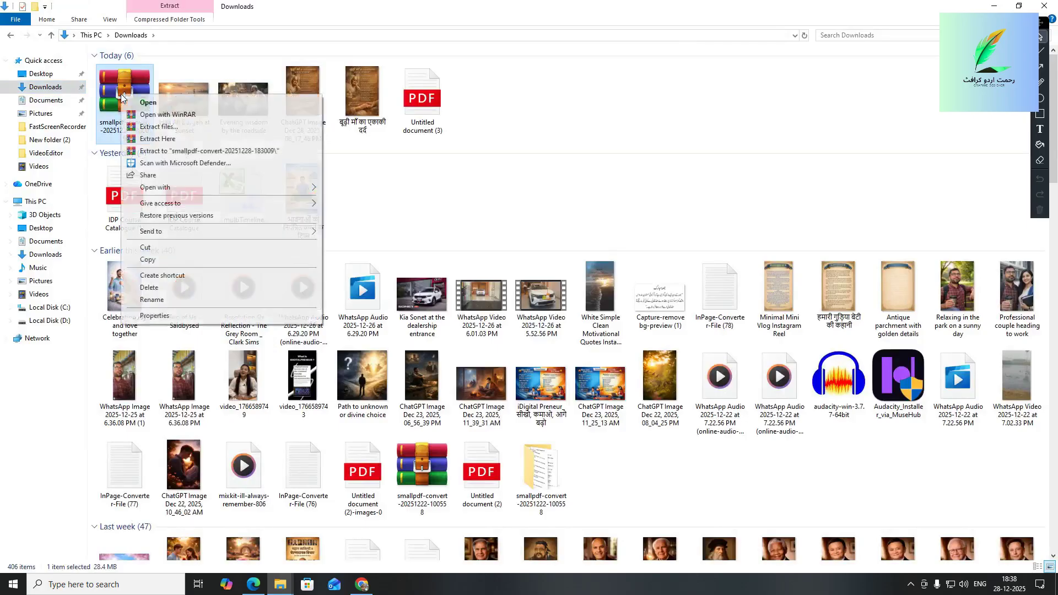
pyautogui.click(158, 127)
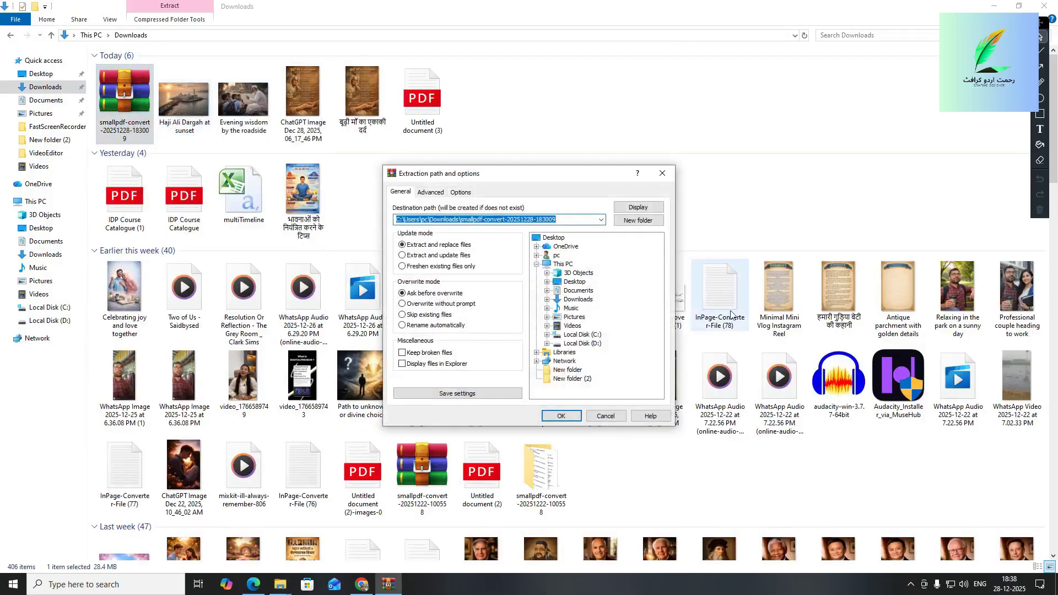
pyautogui.click(574, 419)
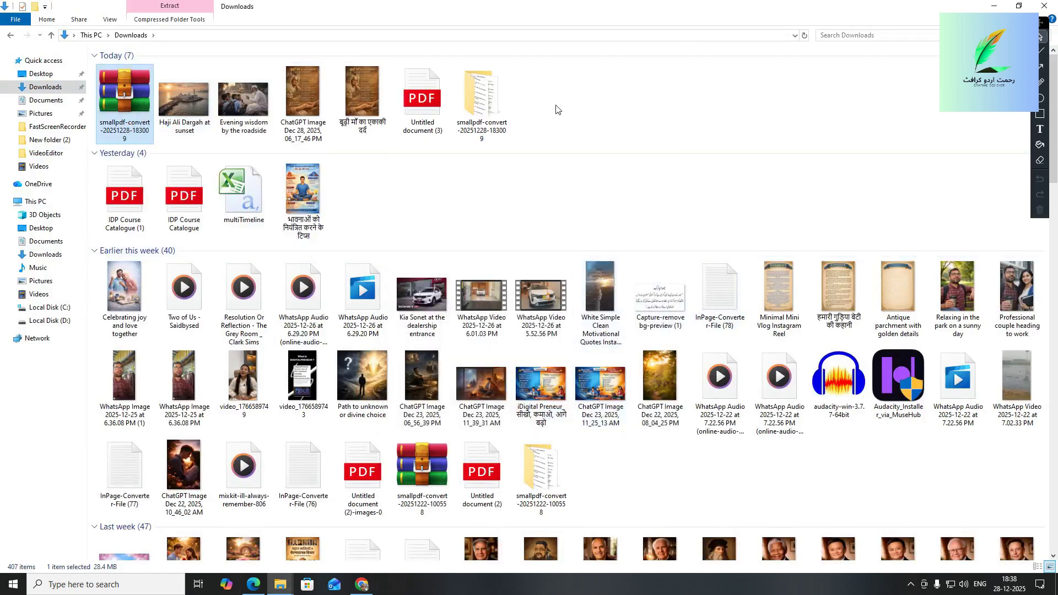
pyautogui.doubleClick(481, 110)
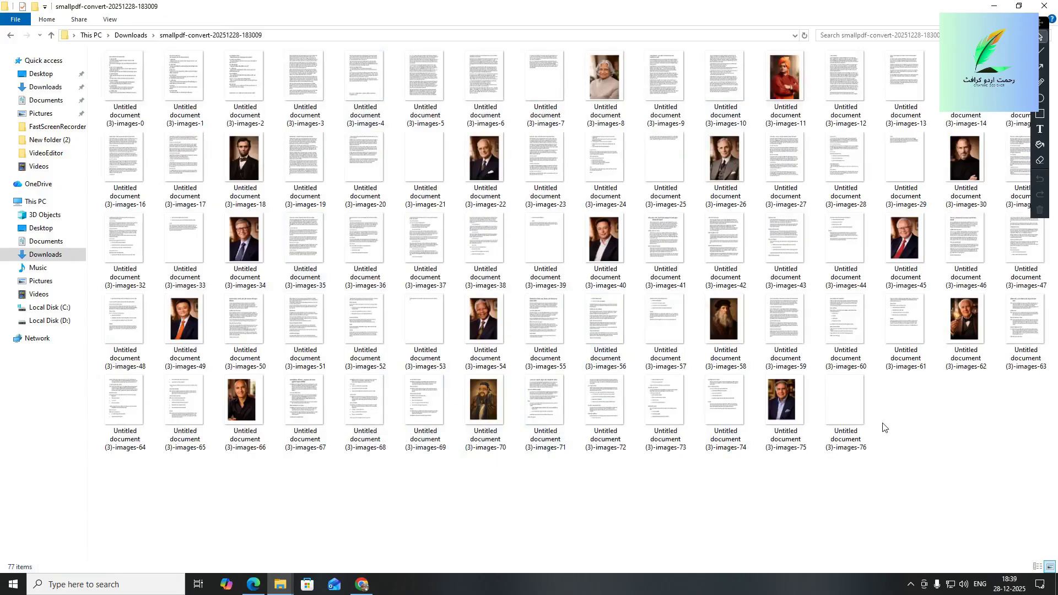
# Step: Delete the blank page images "Untitled document (3)-images-21" and "-images-76", and select all the remaining images
pyautogui.click(434, 167)
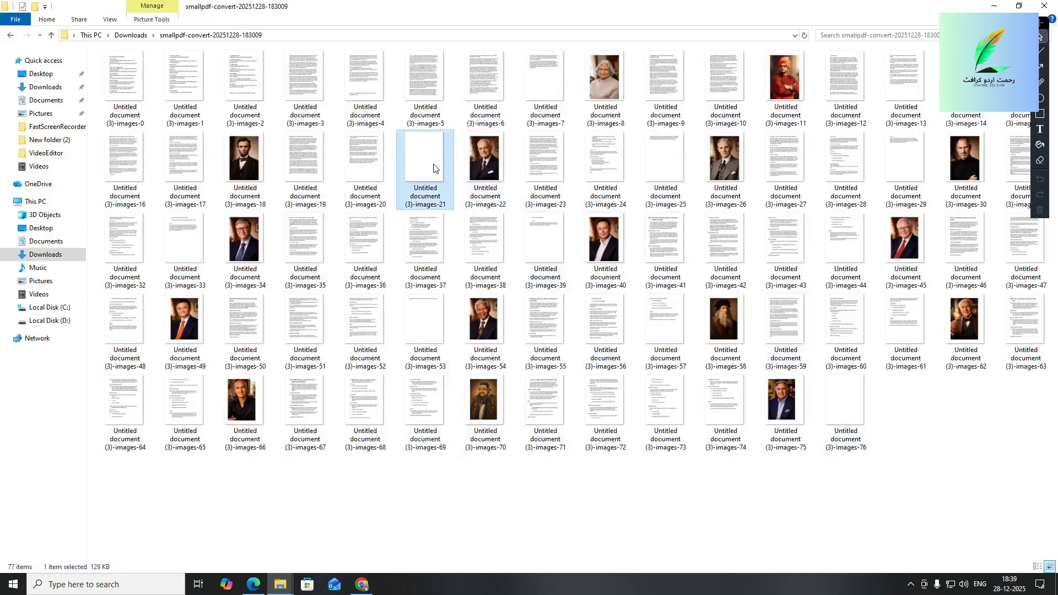
pyautogui.press('Delete')
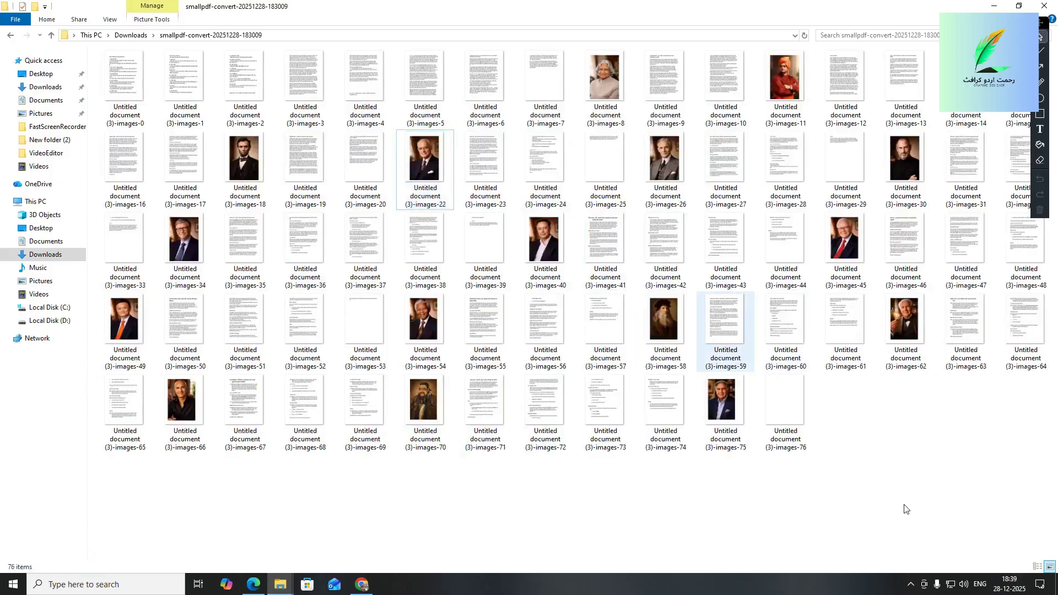
pyautogui.click(785, 414)
pyautogui.press('Delete')
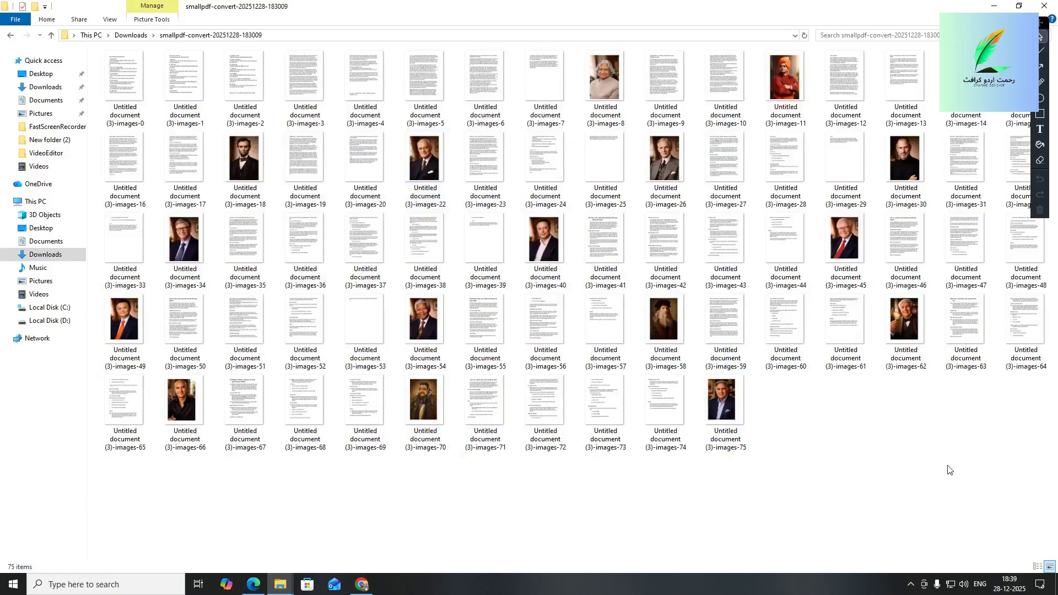
pyautogui.hotkey('ctrl', 'a')
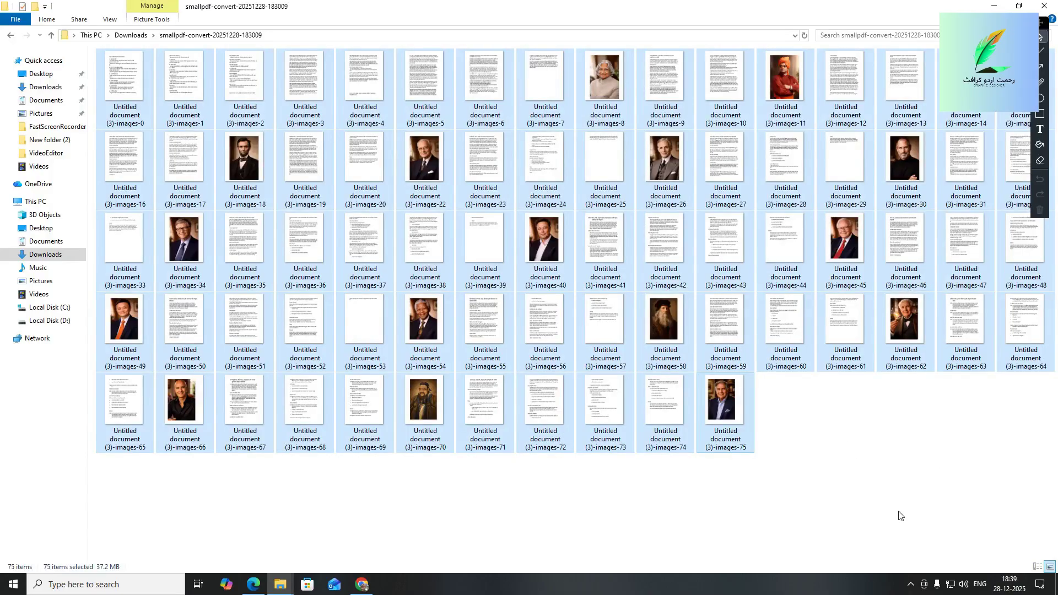
# Step: Minimize the image folder, switch to Chrome and open Smallpdf's JPG to PDF converter
pyautogui.click(994, 6)
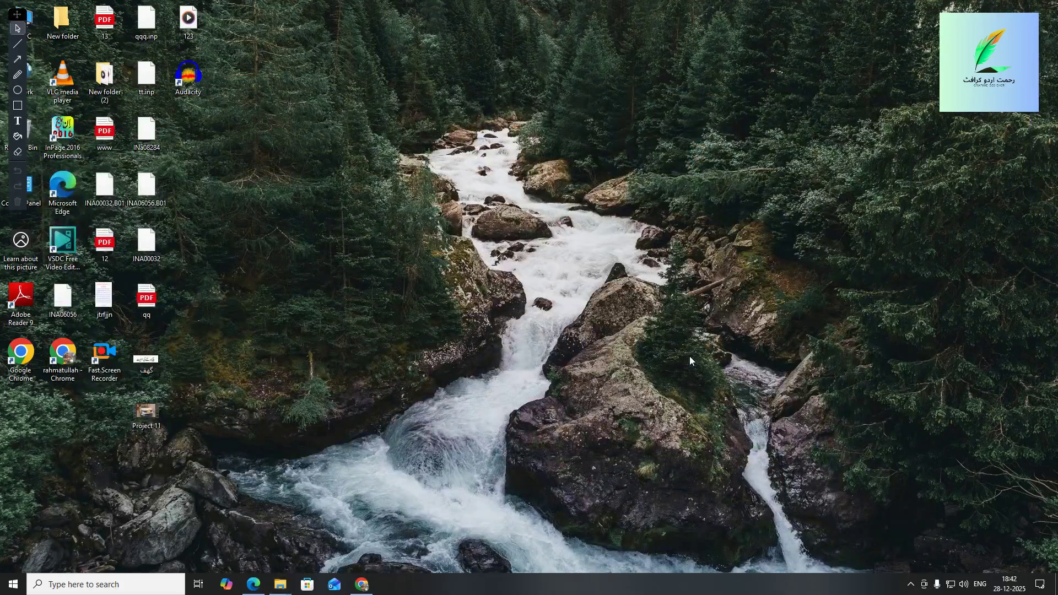
pyautogui.click(361, 584)
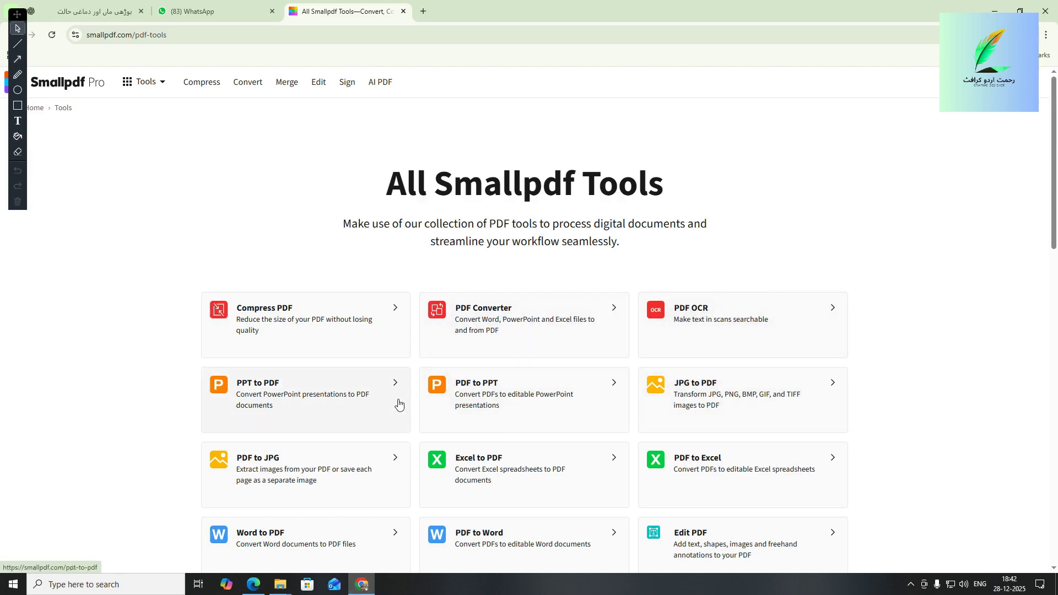
pyautogui.click(682, 397)
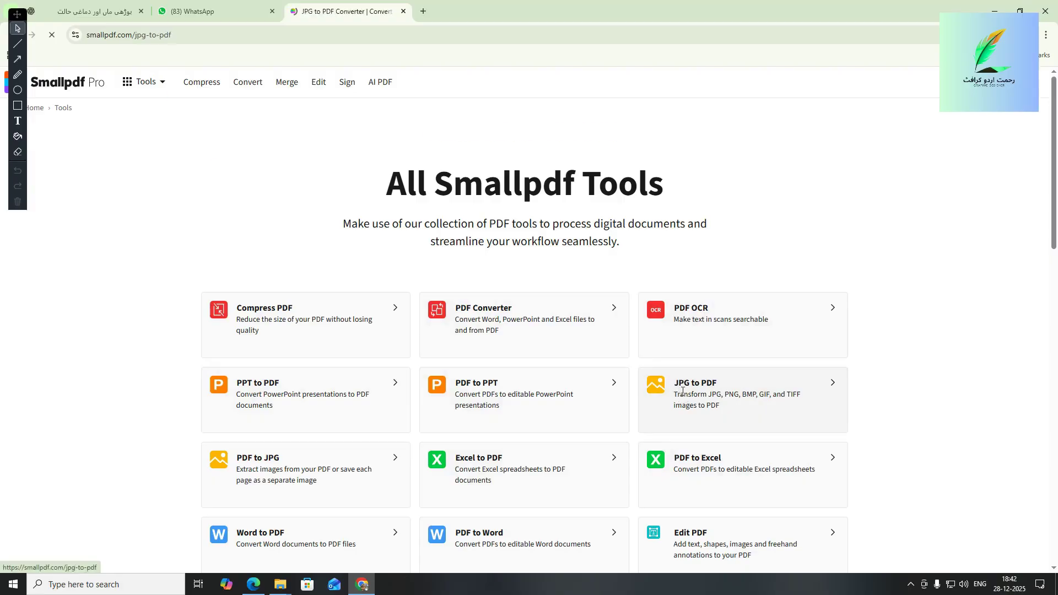
pyautogui.click(523, 257)
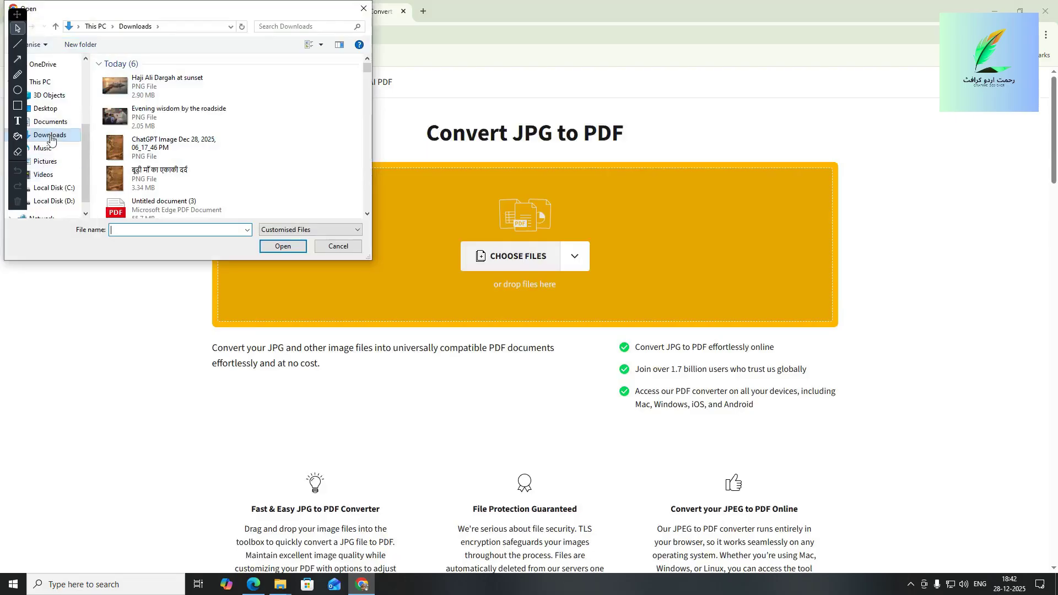
pyautogui.scroll(-1, 221, 148)
pyautogui.click(174, 193)
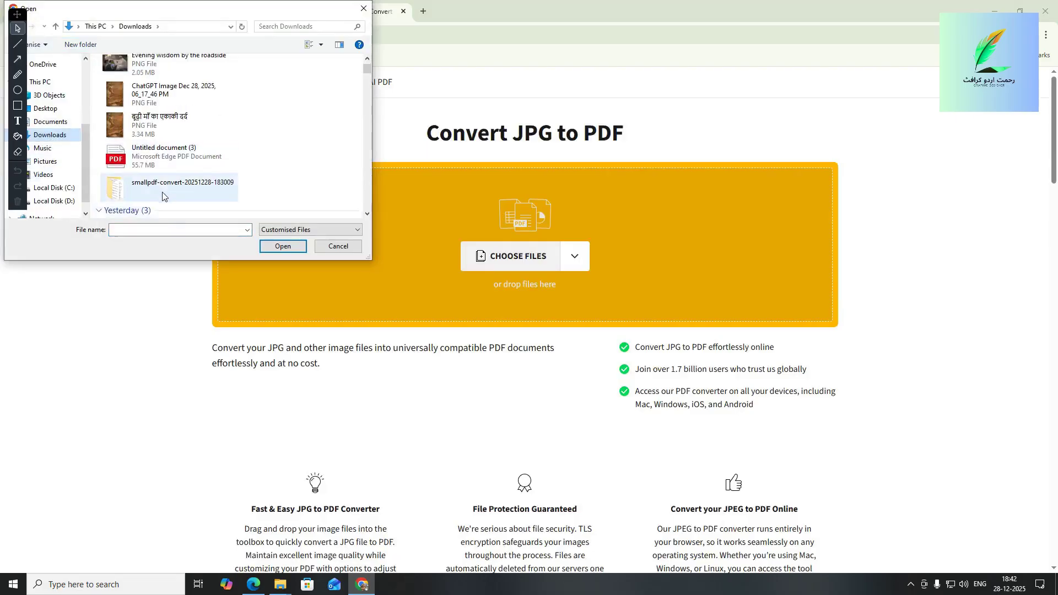
pyautogui.click(282, 246)
pyautogui.click(242, 159)
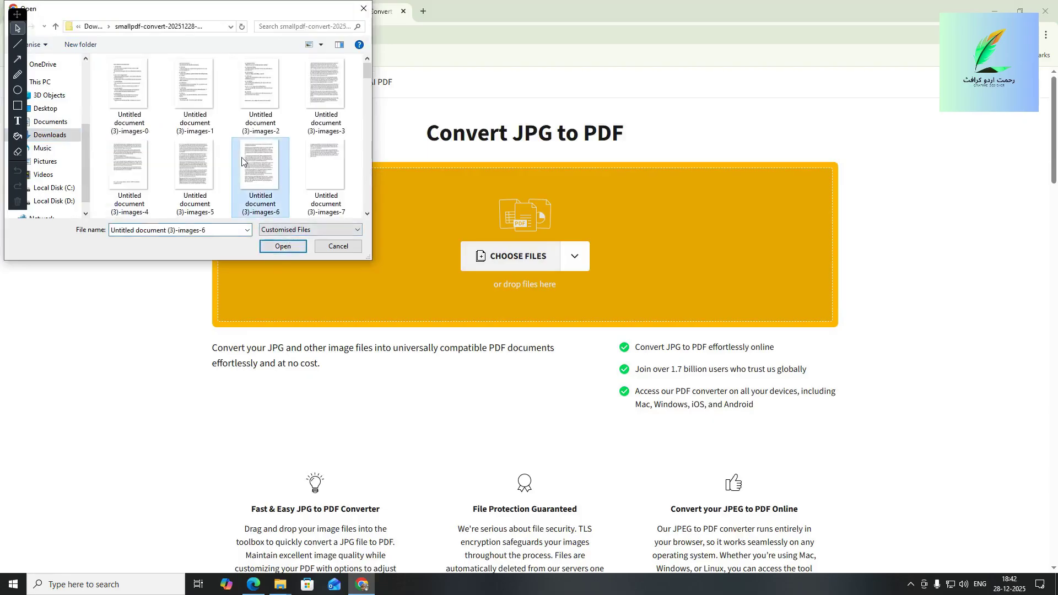
pyautogui.hotkey('ctrl', 'a')
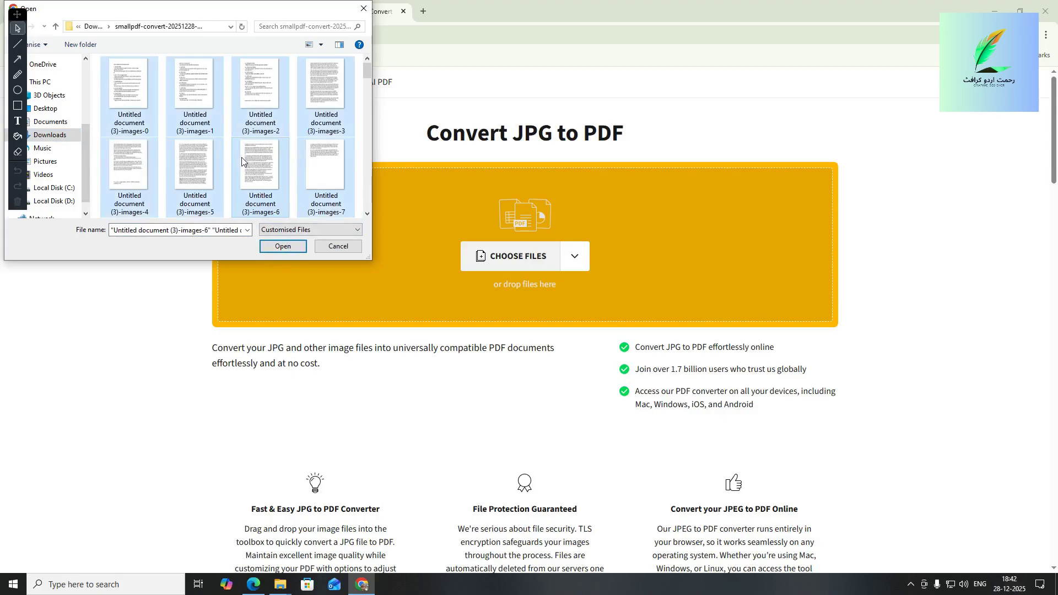
pyautogui.click(283, 246)
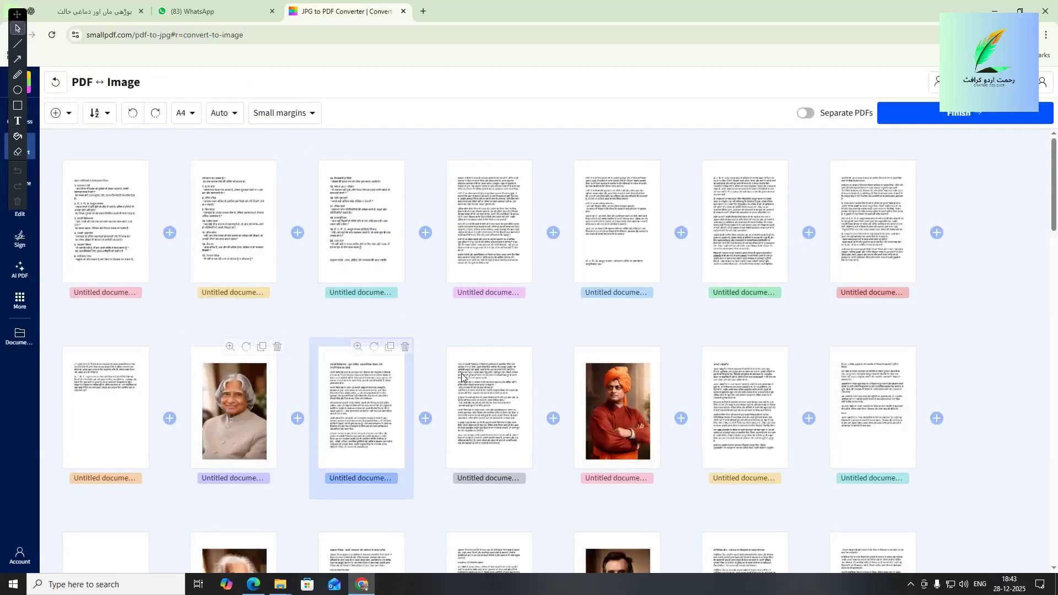
# Step: Look through the uploaded page thumbnails to check their order and whether any blank pages remain
pyautogui.scroll(-5, 462, 377)
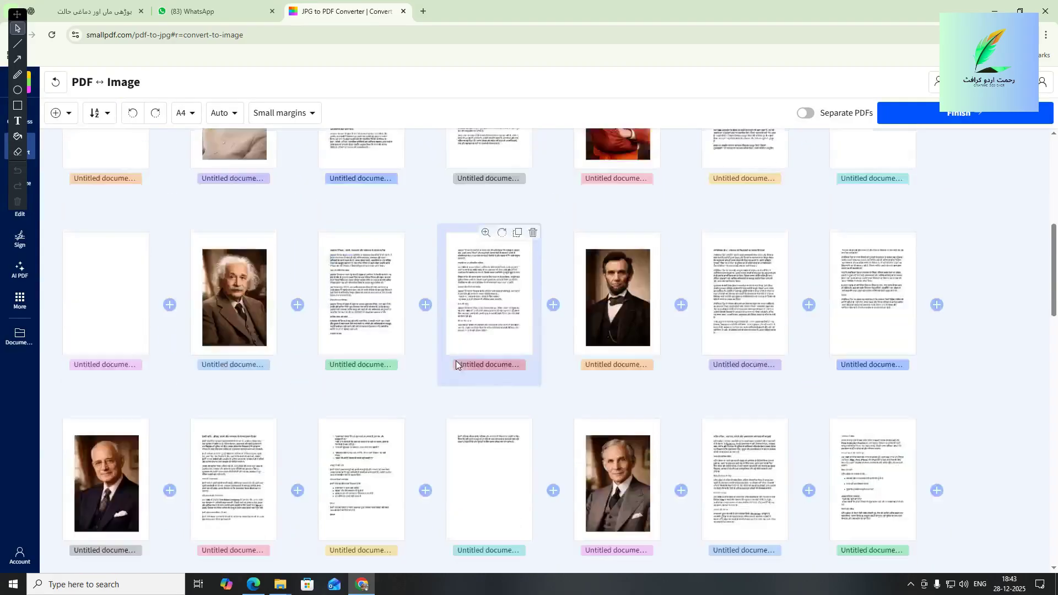
pyautogui.scroll(-5, 456, 364)
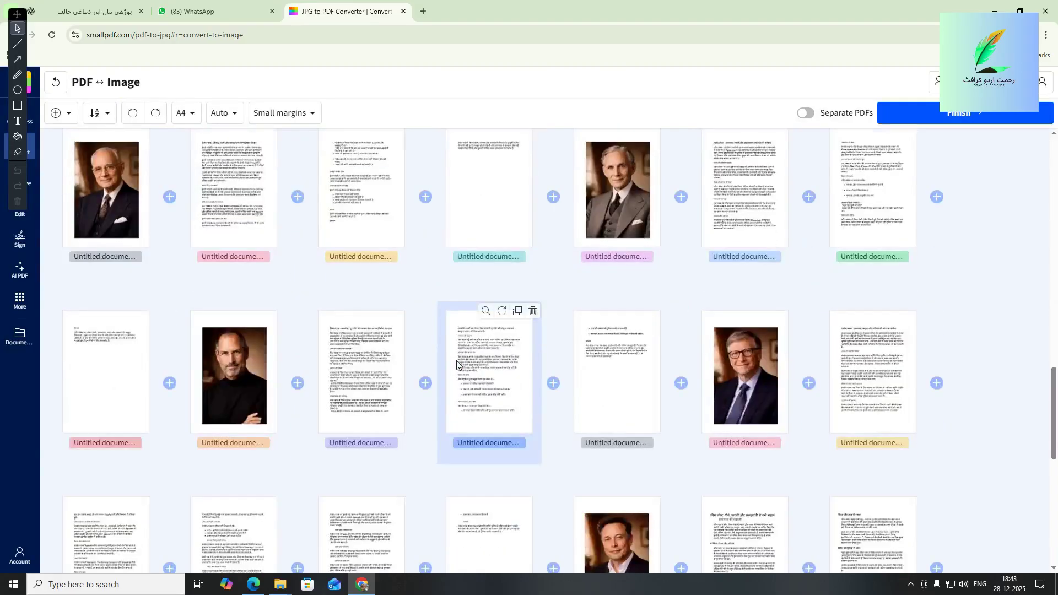
pyautogui.scroll(-5, 456, 363)
pyautogui.scroll(-4, 456, 364)
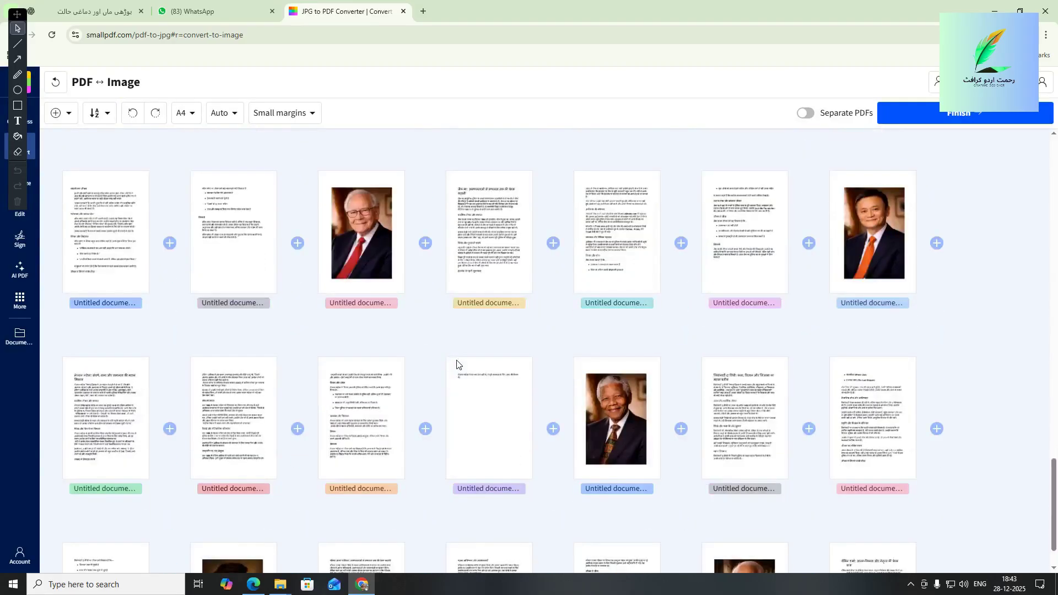
pyautogui.scroll(-5, 456, 364)
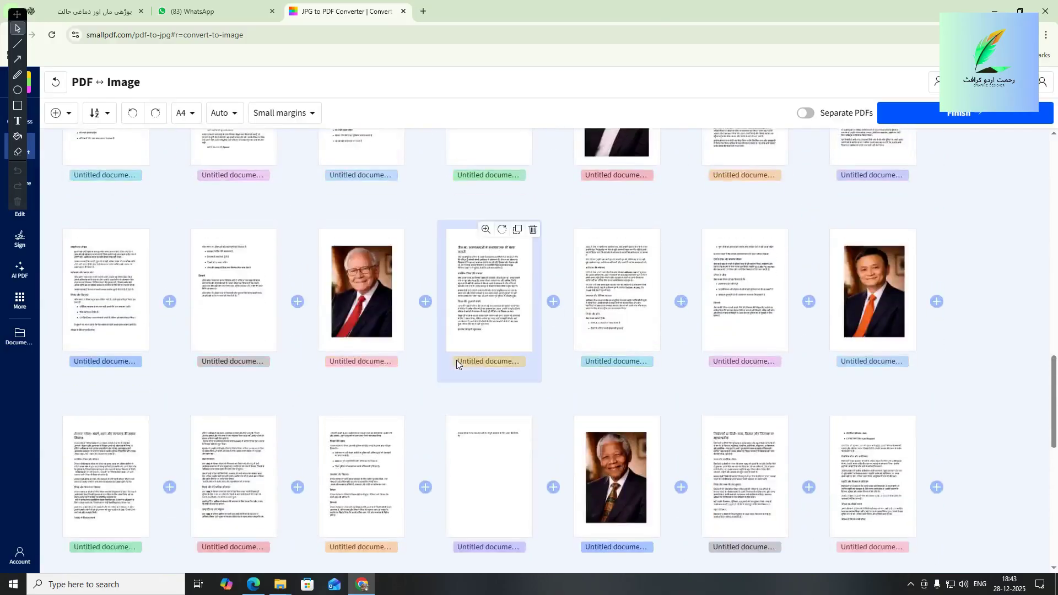
pyautogui.scroll(5, 456, 364)
pyautogui.scroll(8, 456, 364)
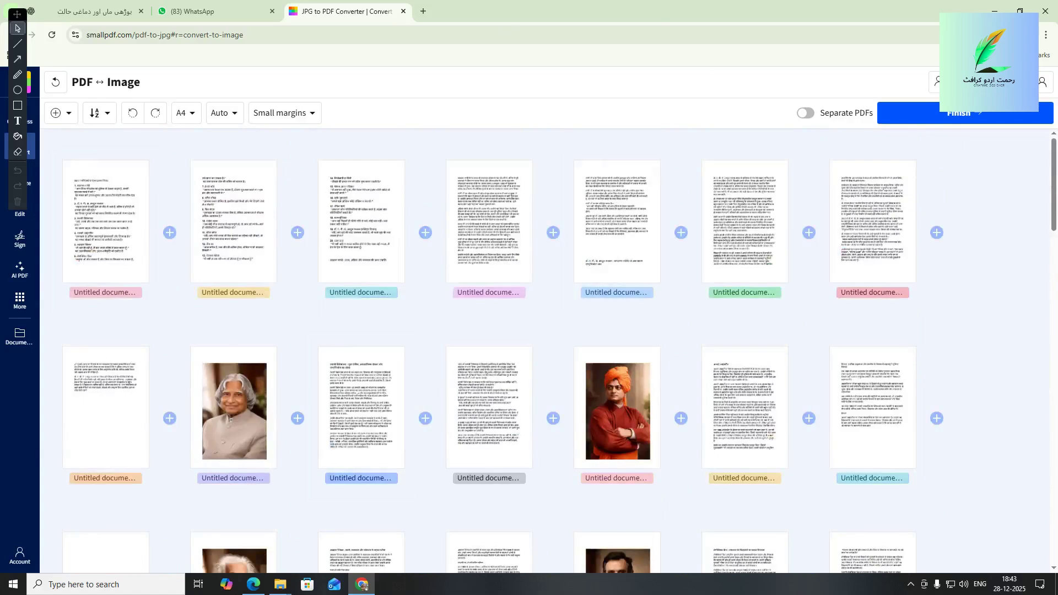
# Step: Convert the uploaded images into one combined PDF and download it
pyautogui.click(938, 112)
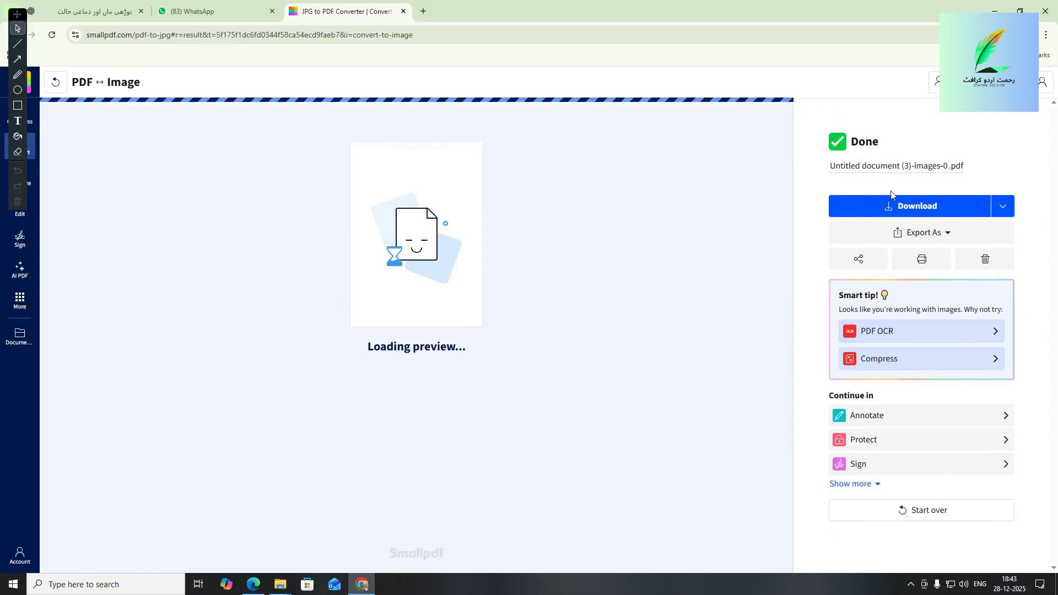
pyautogui.click(928, 206)
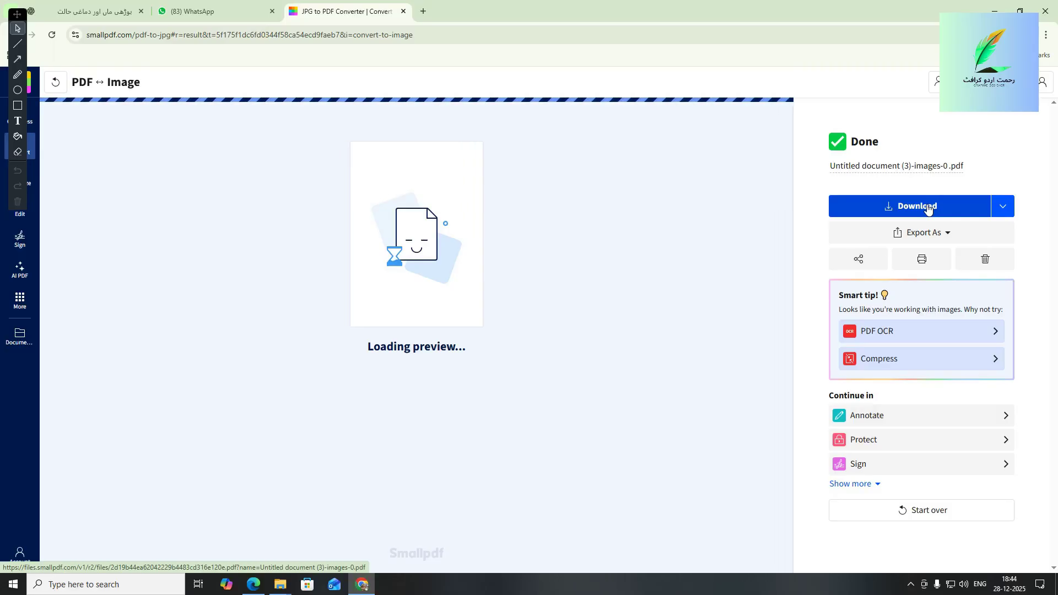
pyautogui.click(927, 207)
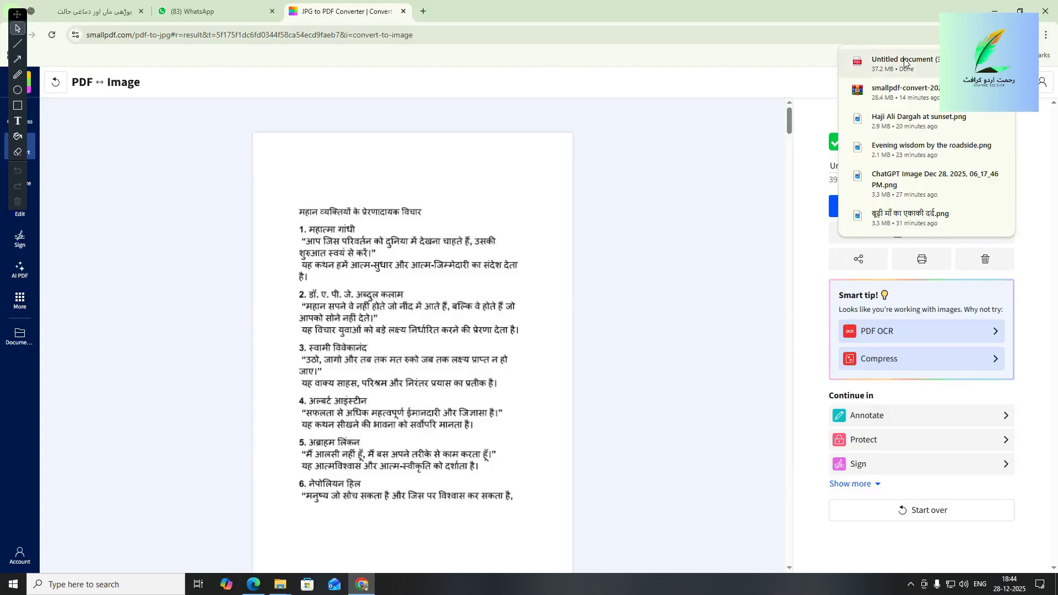
# Step: Review the pages of the converted PDF in the preview, checking the text, the portraits and any blank pages
pyautogui.scroll(-8, 481, 331)
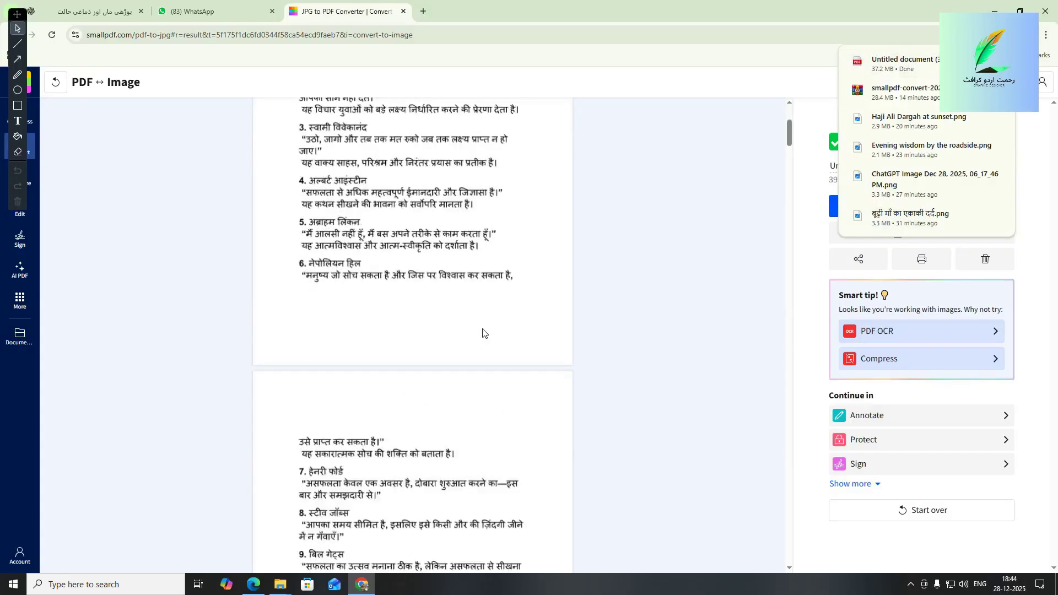
pyautogui.scroll(-10, 484, 332)
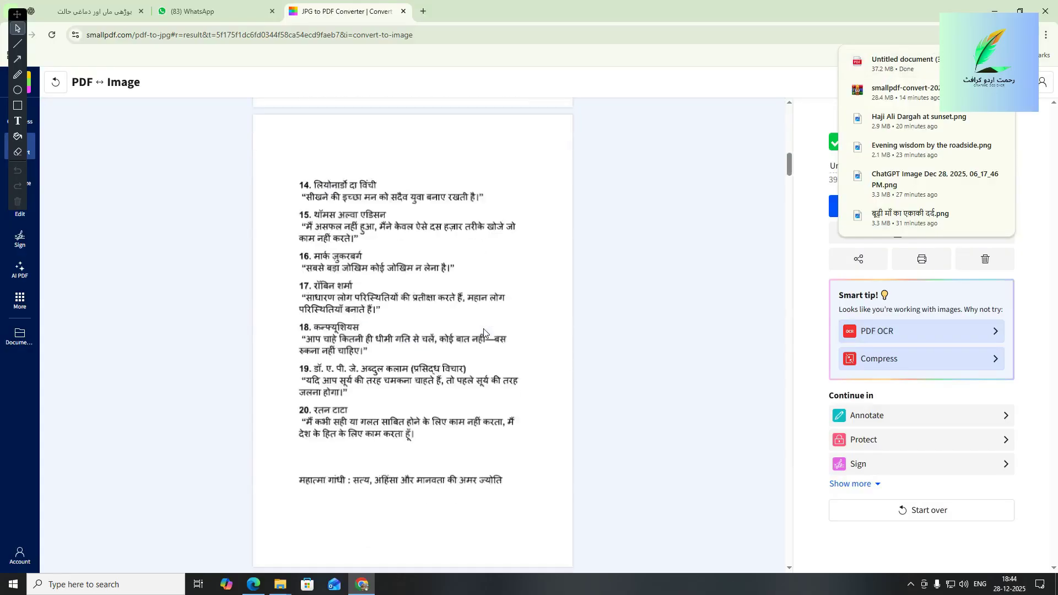
pyautogui.scroll(-10, 484, 332)
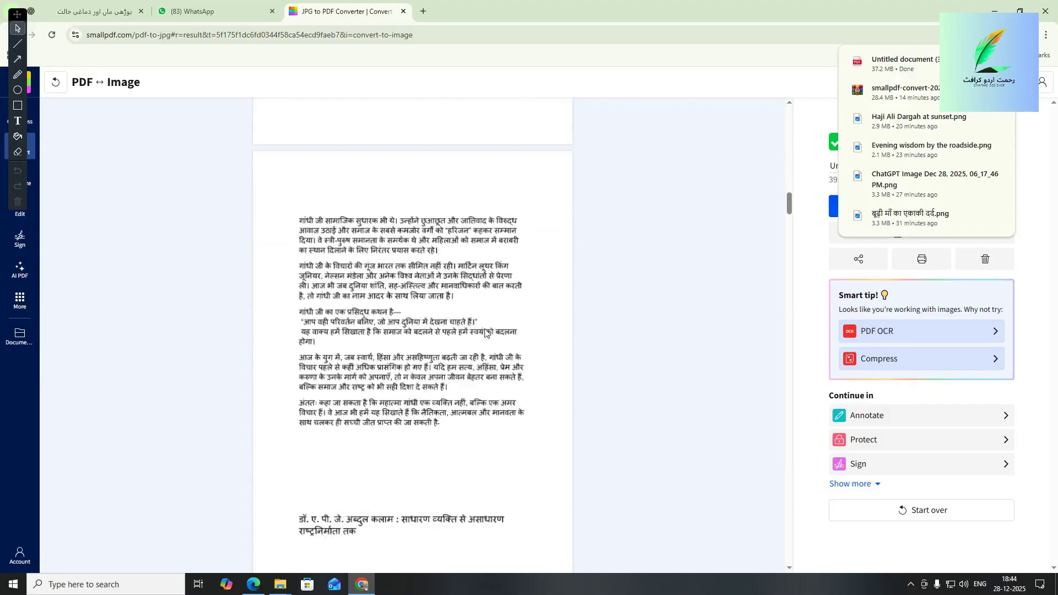
pyautogui.scroll(-10, 485, 333)
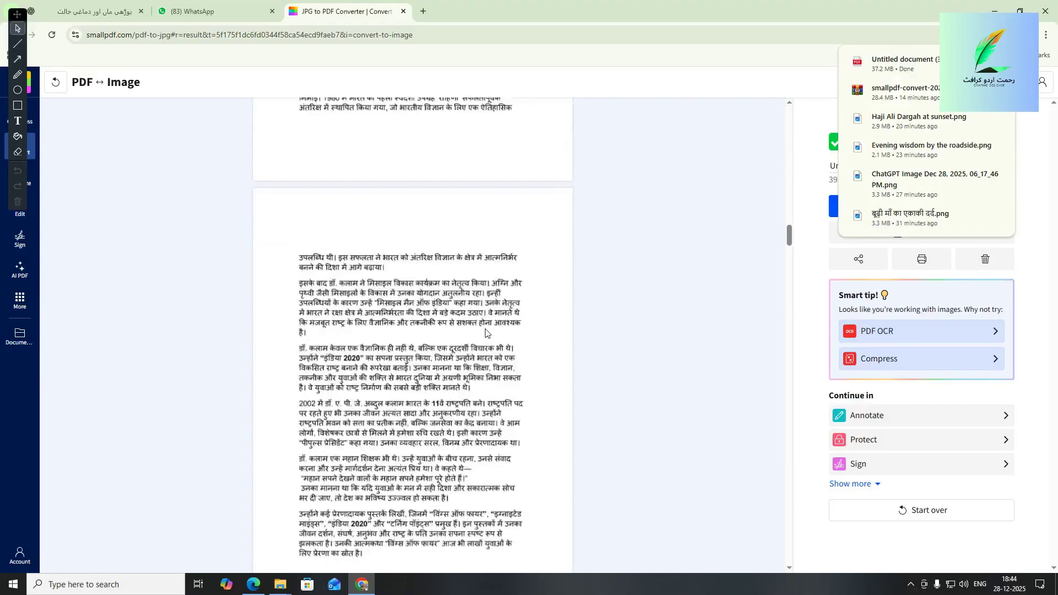
pyautogui.scroll(-6, 484, 333)
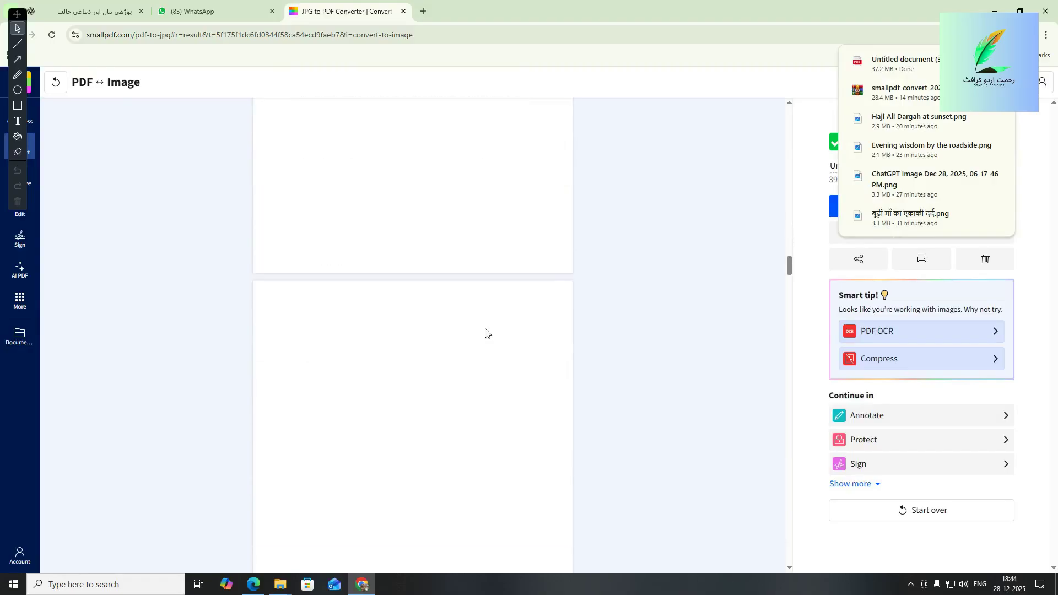
pyautogui.scroll(-6, 485, 331)
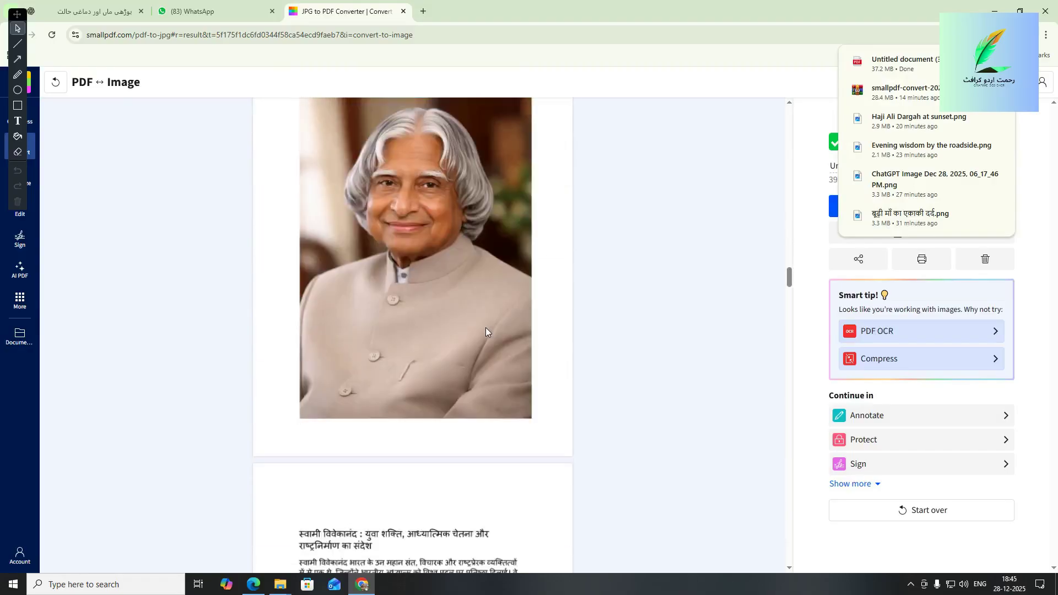
pyautogui.scroll(-8, 486, 330)
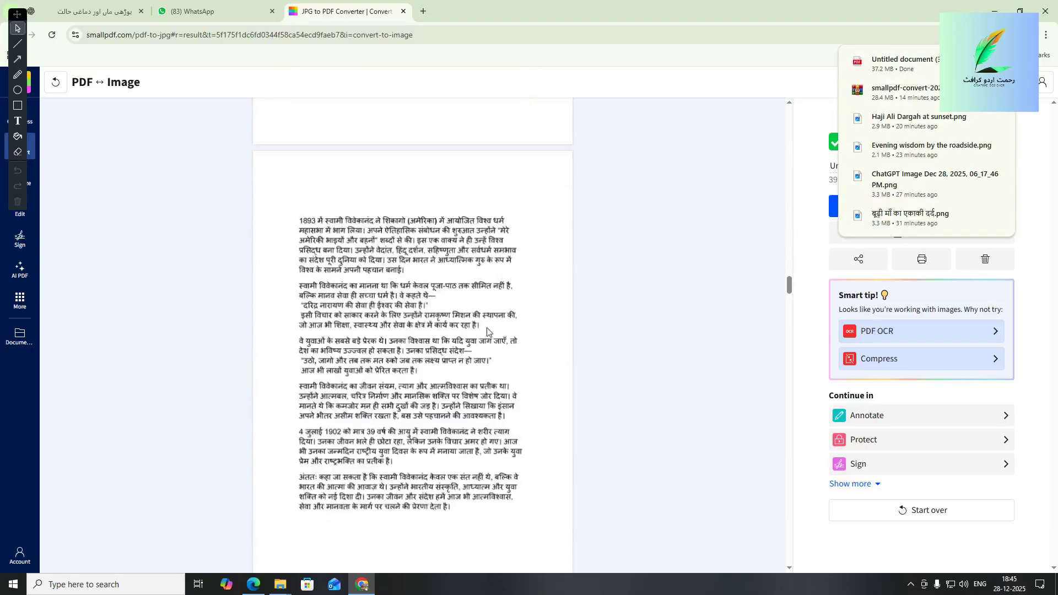